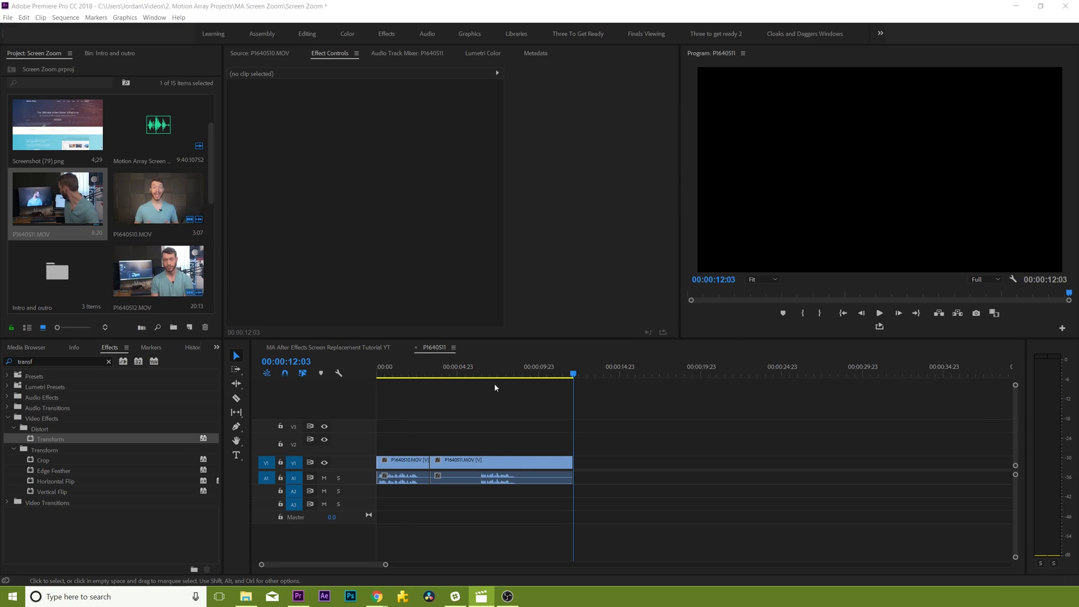
Preview the P1640510.MOV and P1640511.MOV clips in the sequence and mute audio track A1.
{"action": "left_click", "coordinate": [403, 372]}
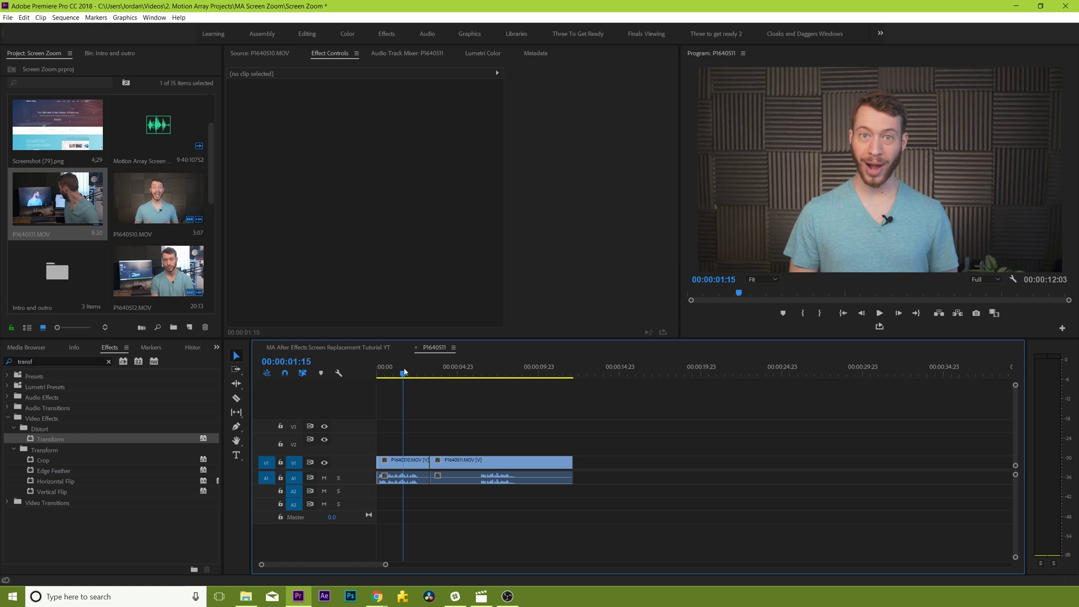
{"action": "left_click_drag", "start_coordinate": [405, 372], "coordinate": [418, 375]}
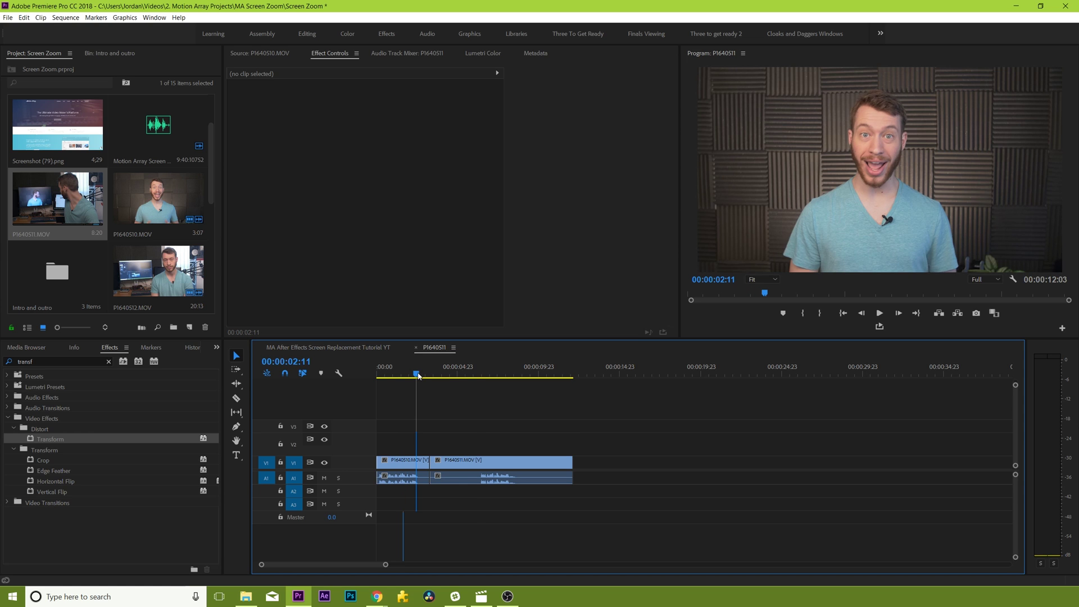
{"action": "left_click", "coordinate": [476, 374]}
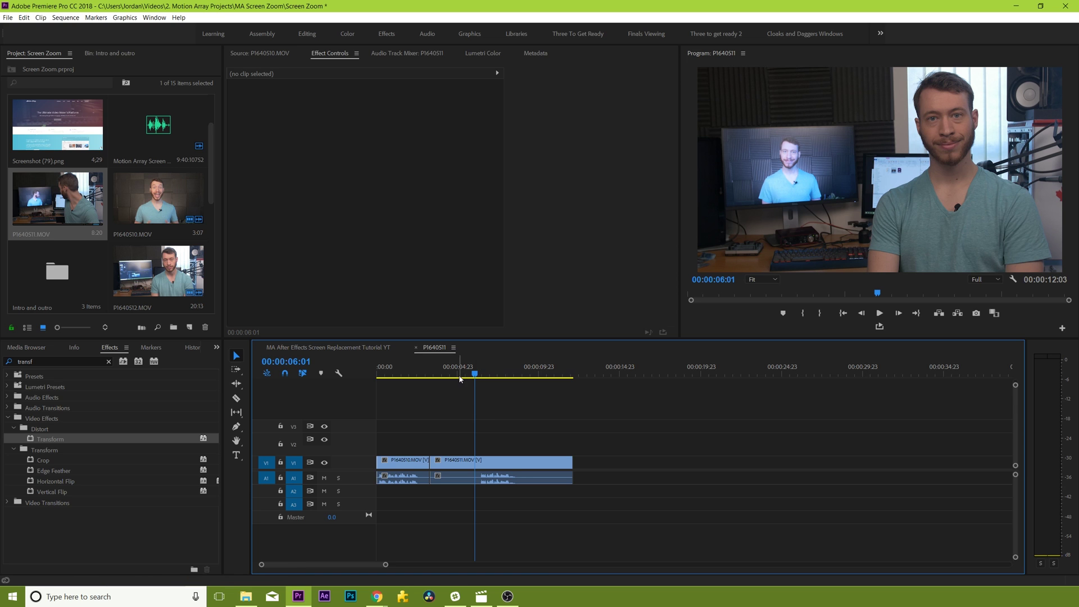
{"action": "left_click", "coordinate": [323, 478]}
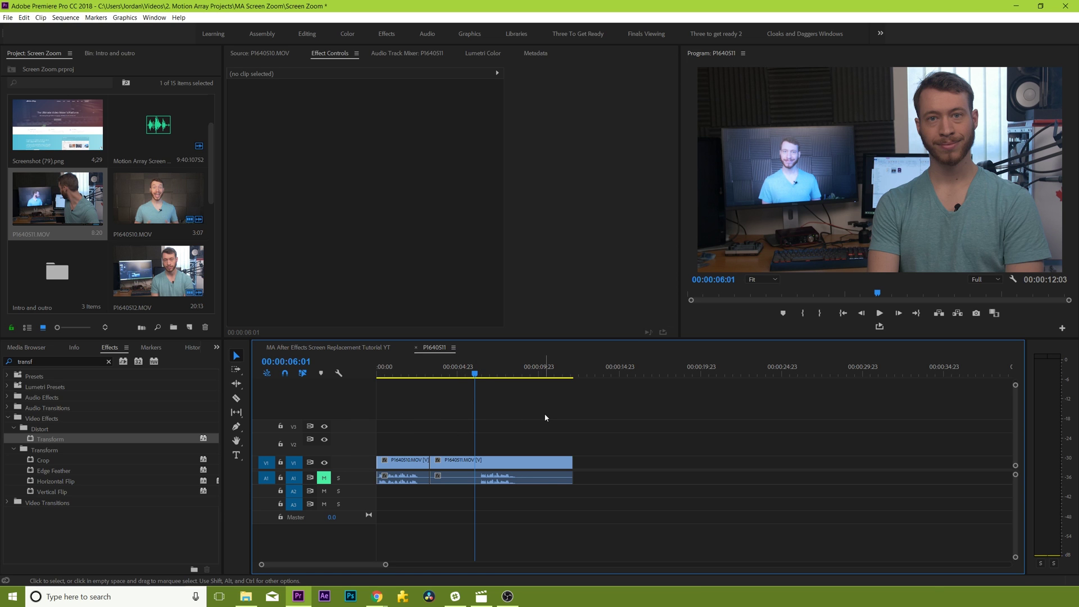
{"action": "key", "text": "space"}
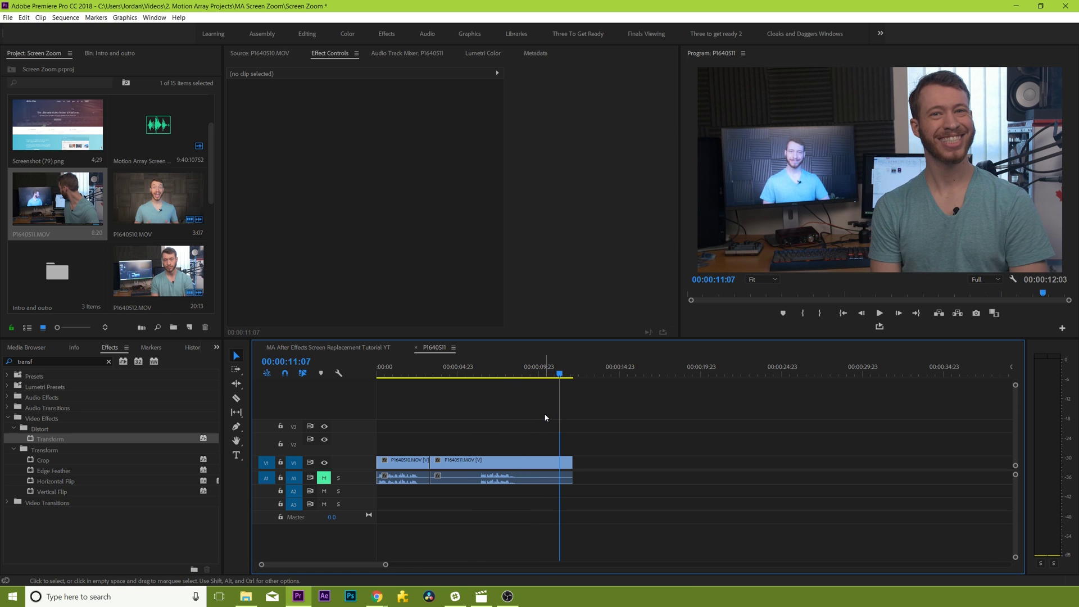
Move the P1640510.MOV clip to tracks V2 and A2 with A2 muted, and lower its opacity to 50%.
{"action": "left_click", "coordinate": [324, 490]}
{"action": "left_click_drag", "start_coordinate": [410, 459], "coordinate": [408, 488]}
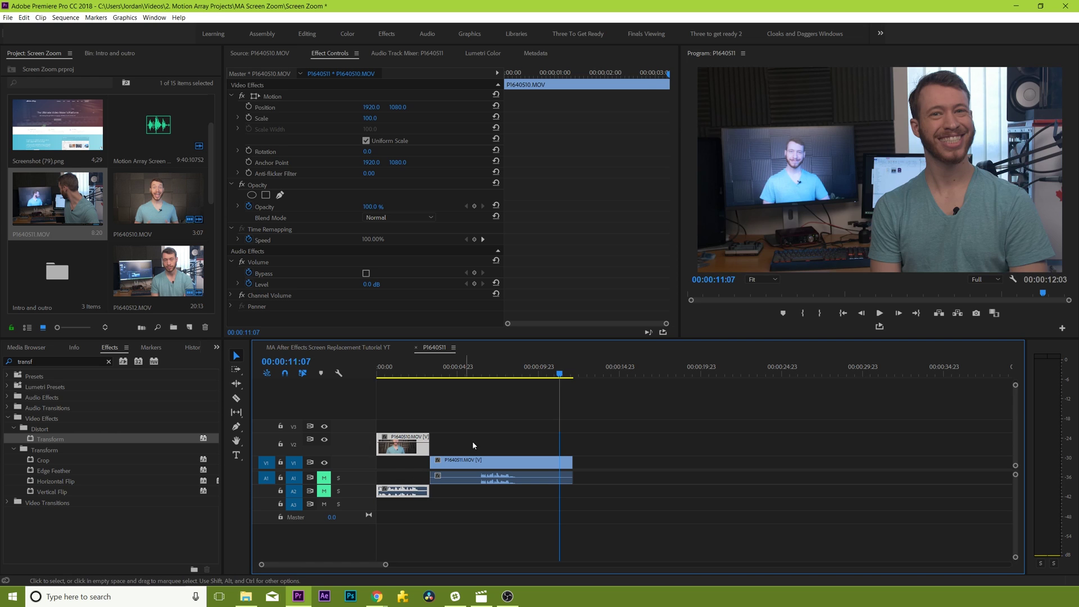
{"action": "left_click", "coordinate": [424, 372]}
{"action": "key", "text": "="}
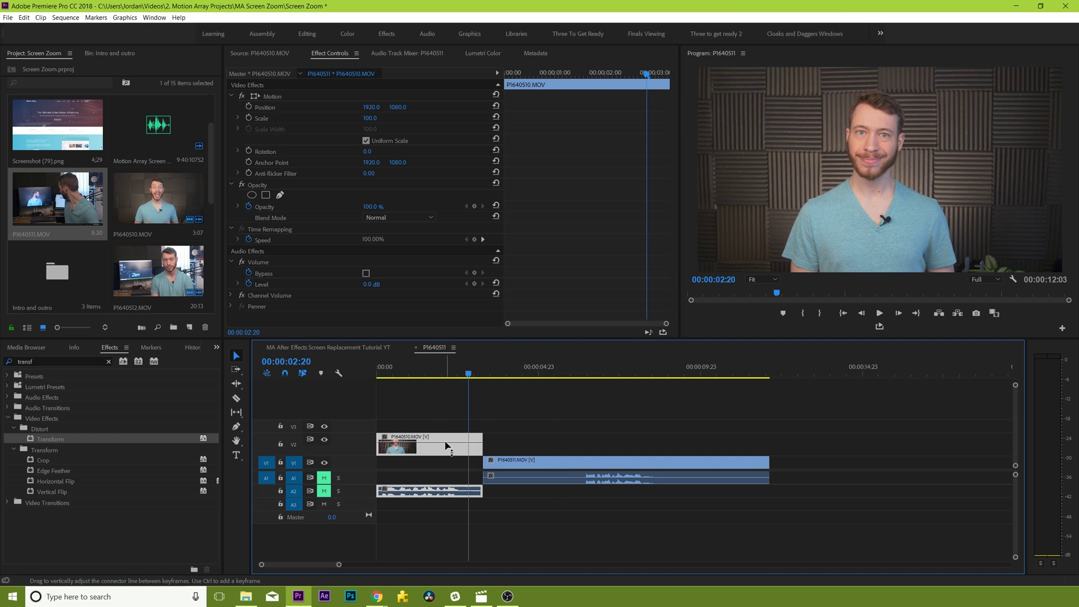
{"action": "left_click_drag", "start_coordinate": [445, 442], "coordinate": [445, 448]}
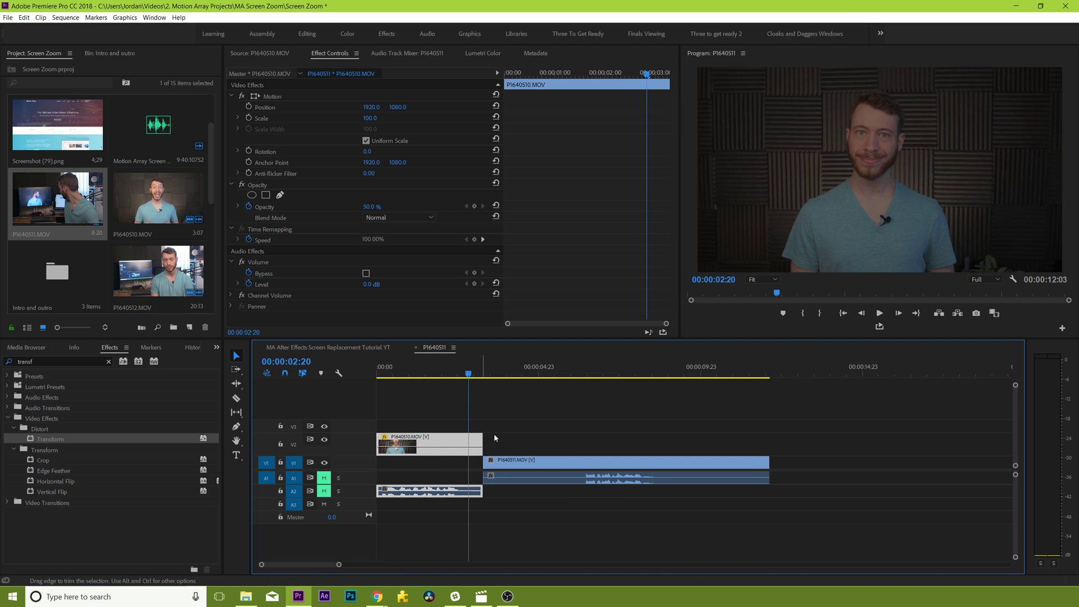
Trim the start of the P1640511.MOV clip and slide it earlier on V1 to overlap the end of P1640510.MOV.
{"action": "left_click", "coordinate": [568, 423]}
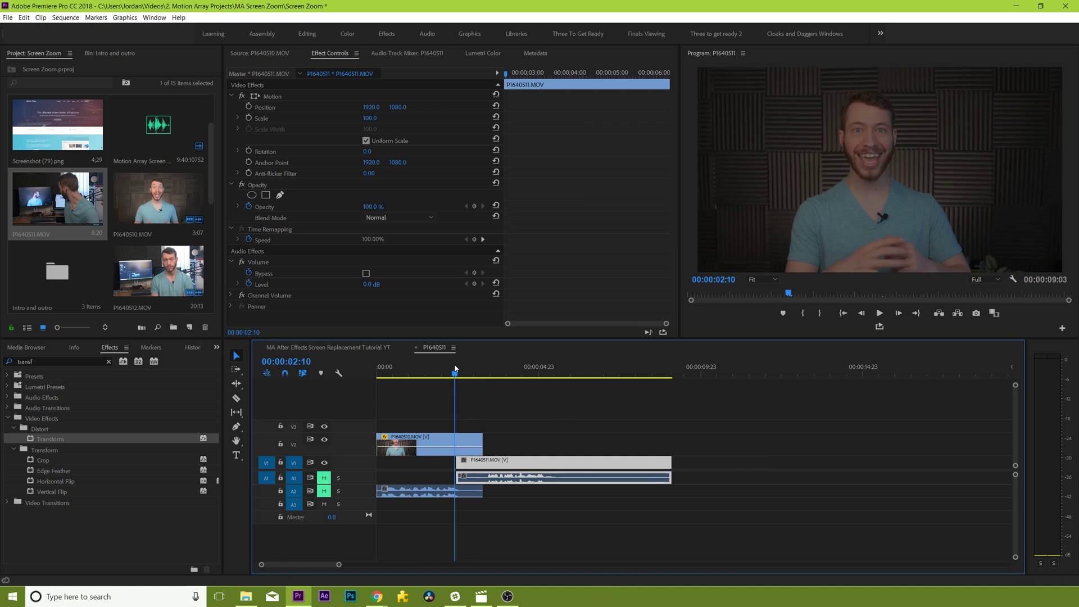
{"action": "left_click_drag", "start_coordinate": [454, 368], "coordinate": [460, 370]}
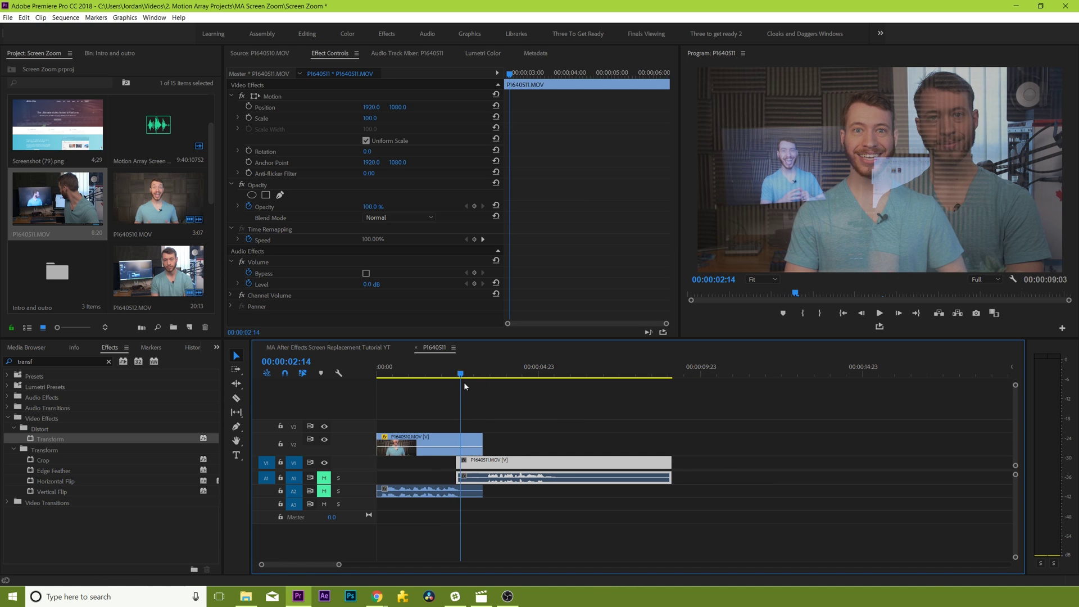
{"action": "left_click_drag", "start_coordinate": [493, 461], "coordinate": [487, 459]}
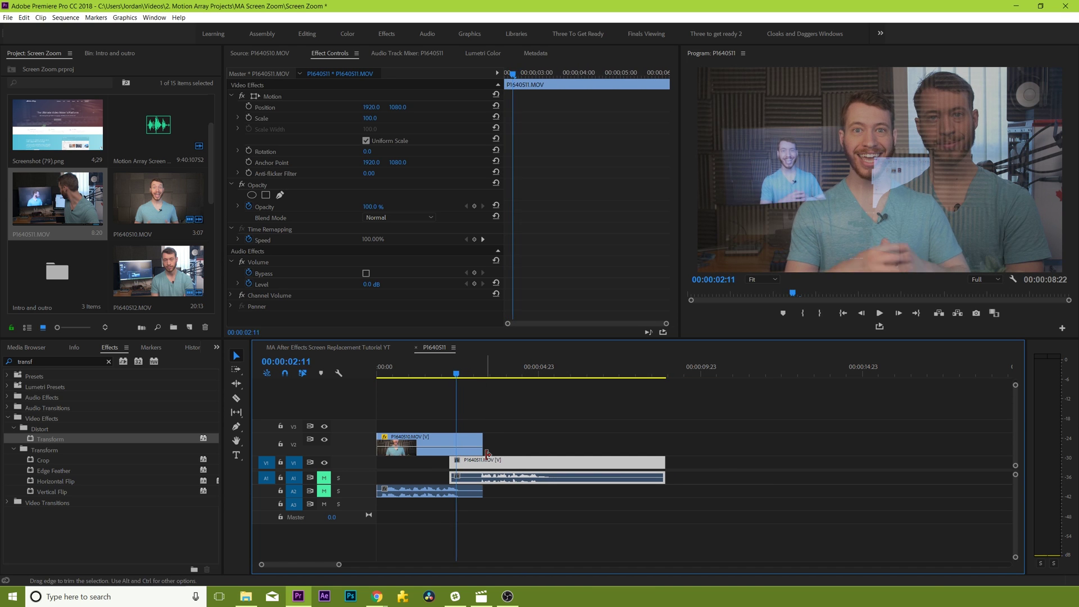
Step through the overlapping frames of the two clips and park the playhead at 00:00:02:17.
{"action": "left_click", "coordinate": [721, 494]}
{"action": "key", "text": "Right"}
{"action": "key", "text": "Right"}
{"action": "key", "text": "Right"}
{"action": "key", "text": "Right"}
{"action": "key", "text": "Right"}
{"action": "key", "text": "Right"}
{"action": "key", "text": "Right"}
{"action": "key", "text": "Right"}
{"action": "key", "text": "Right"}
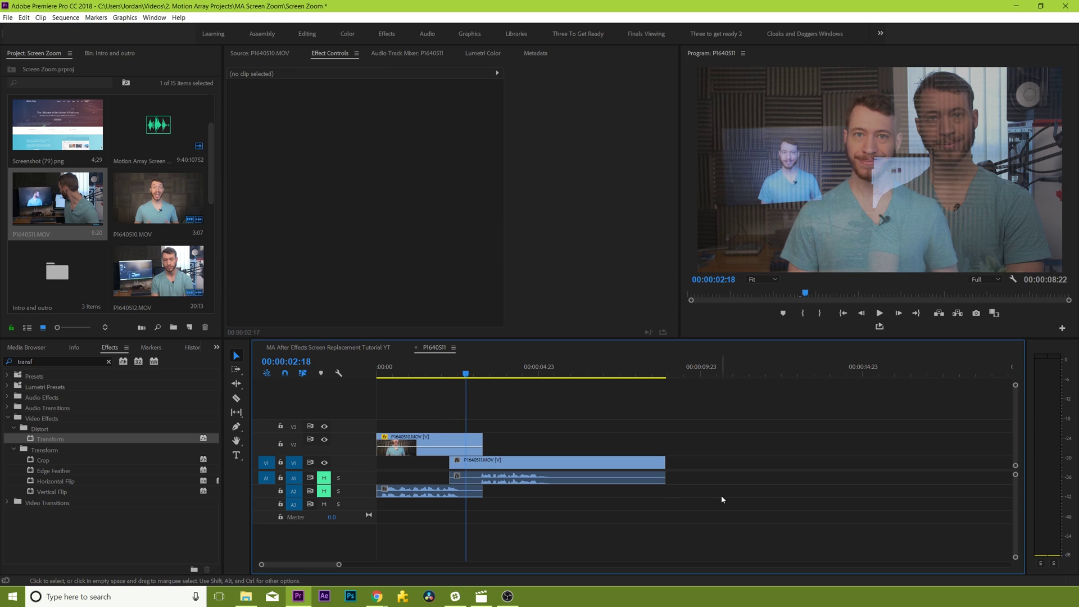
{"action": "key", "text": "Left"}
{"action": "key", "text": "Left"}
{"action": "key", "text": "Left"}
{"action": "key", "text": "Left"}
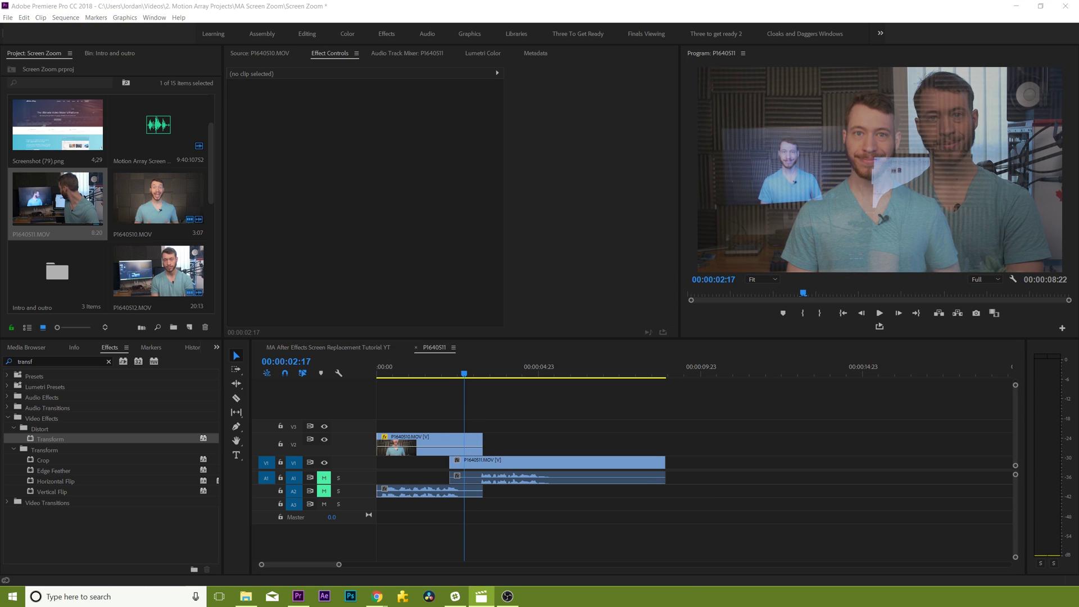
Search the effects for "transform" and apply the Transform effect to the P1640510.MOV clip on V2.
{"action": "left_click", "coordinate": [107, 363]}
{"action": "type", "text": "o"}
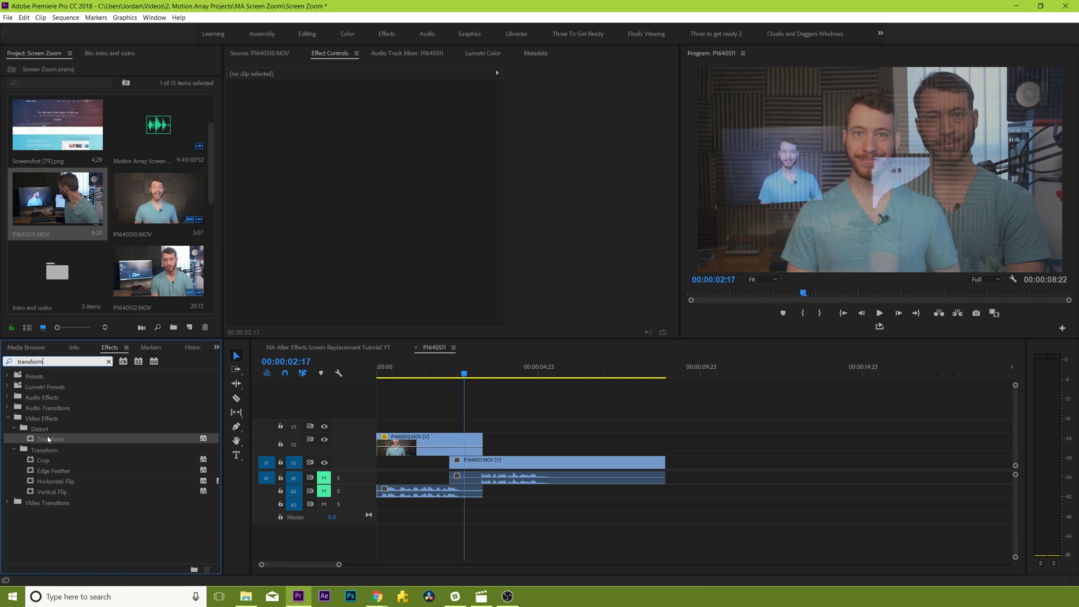
{"action": "type", "text": "rm"}
{"action": "left_click_drag", "start_coordinate": [49, 440], "coordinate": [417, 450]}
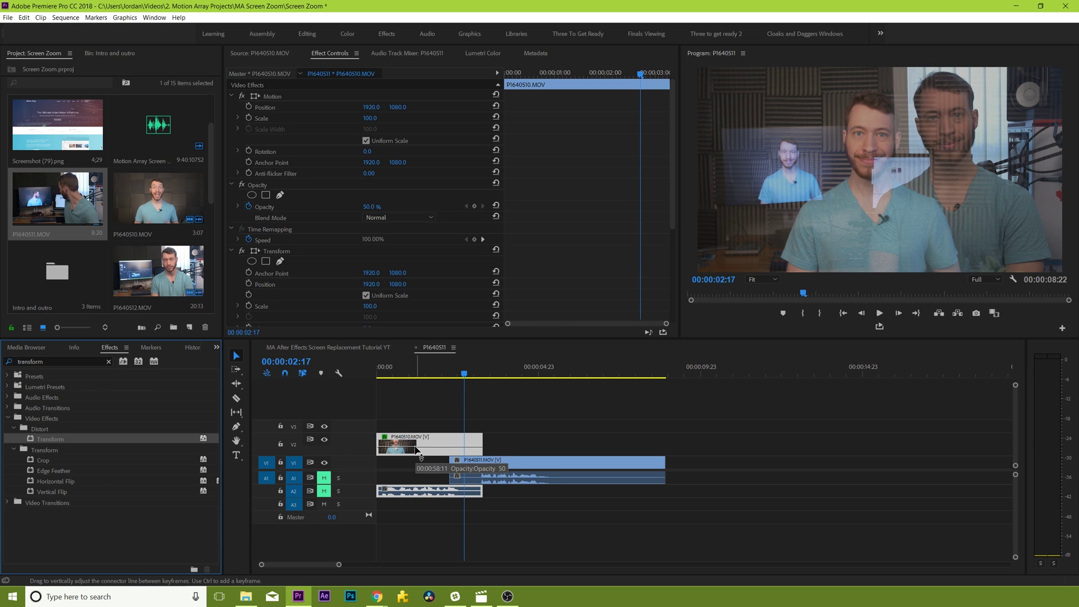
Toggle the visibility of tracks V1 and V2 off and on to compare the two overlapping shots.
{"action": "left_click", "coordinate": [324, 462]}
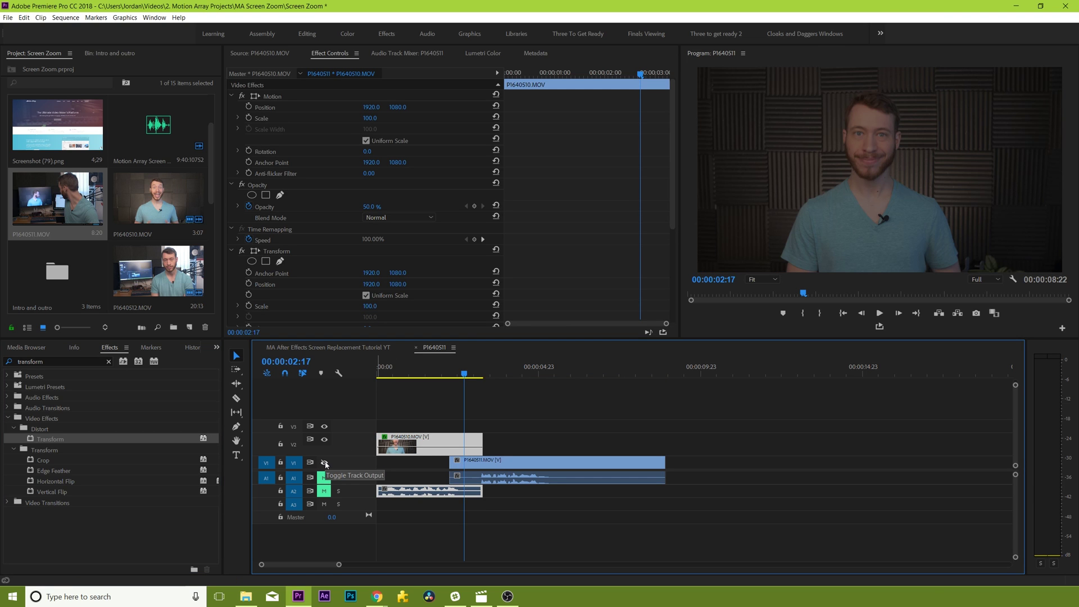
{"action": "left_click", "coordinate": [324, 463]}
{"action": "left_click", "coordinate": [325, 440]}
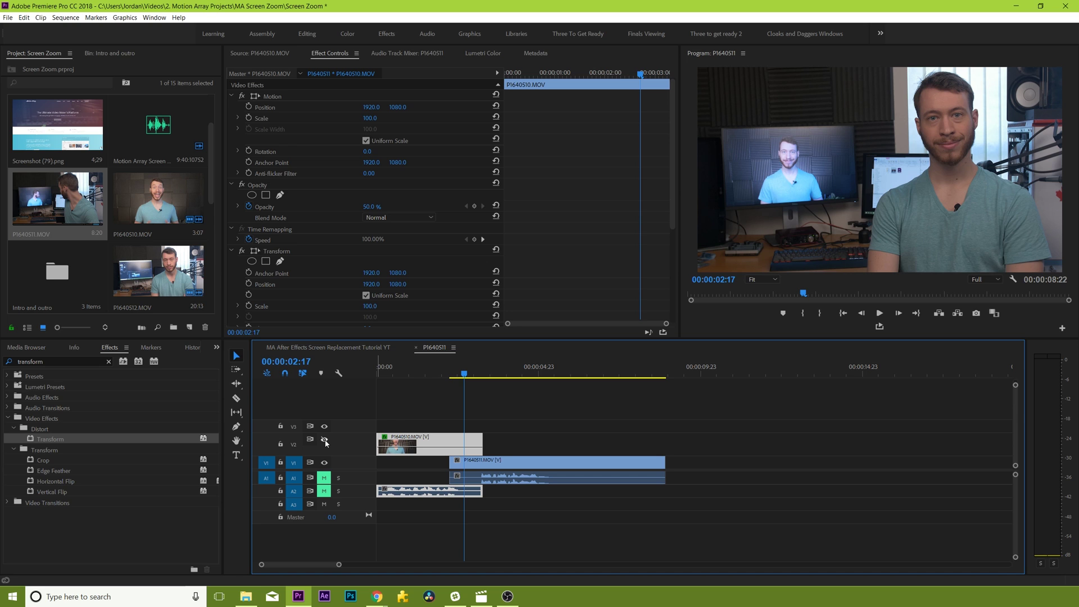
{"action": "left_click", "coordinate": [325, 440]}
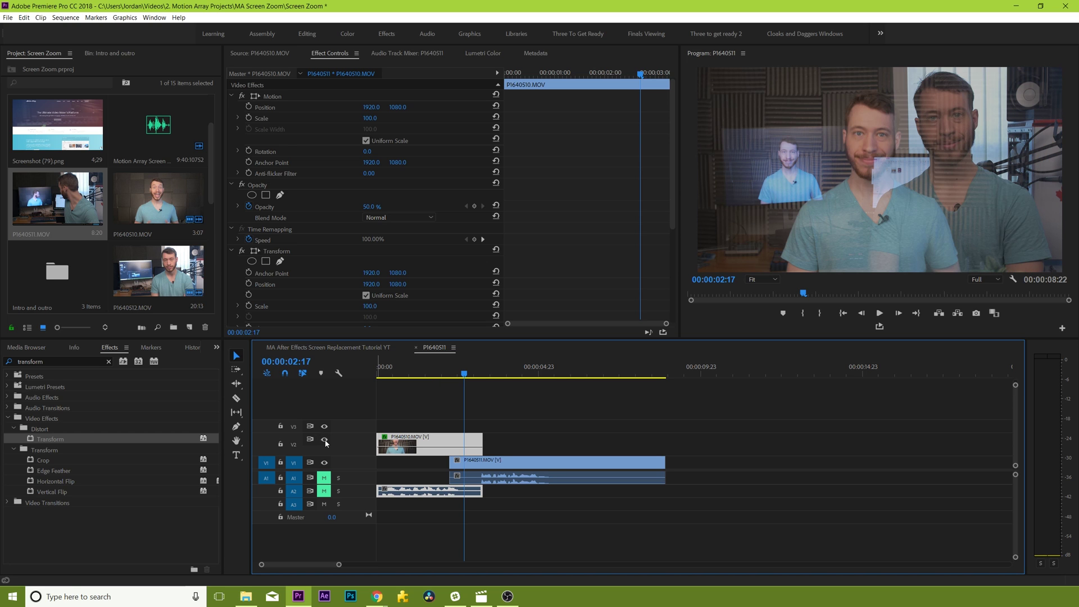
Compare the Transform effect with the built-in Motion effect on the P1640510.MOV clip.
{"action": "left_click", "coordinate": [487, 448]}
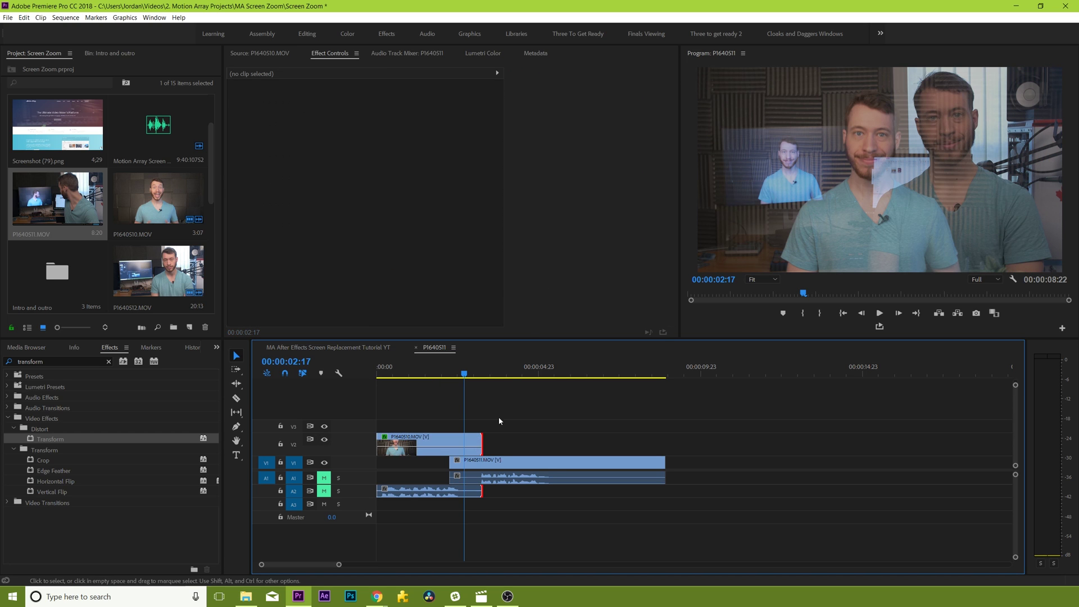
{"action": "left_click", "coordinate": [445, 439]}
{"action": "left_click", "coordinate": [272, 252]}
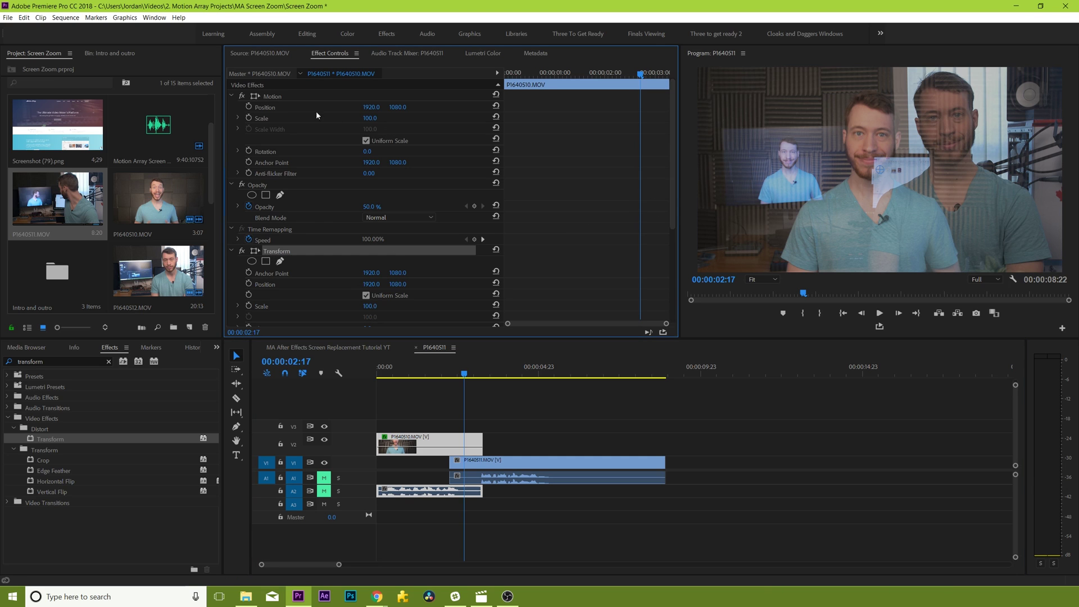
{"action": "left_click", "coordinate": [267, 96]}
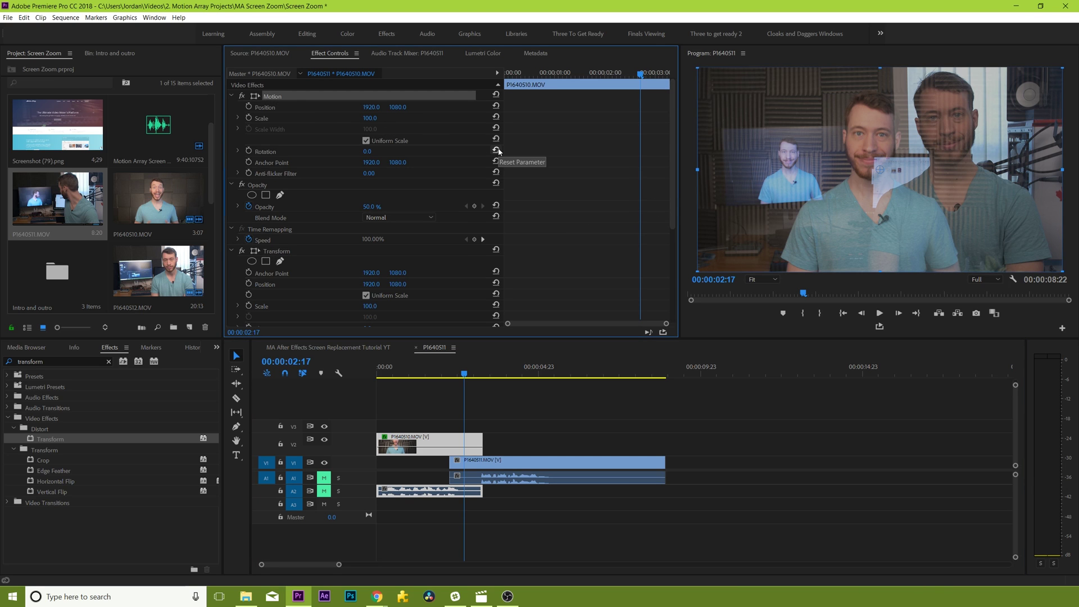
{"action": "left_click", "coordinate": [292, 250]}
{"action": "left_click", "coordinate": [542, 410]}
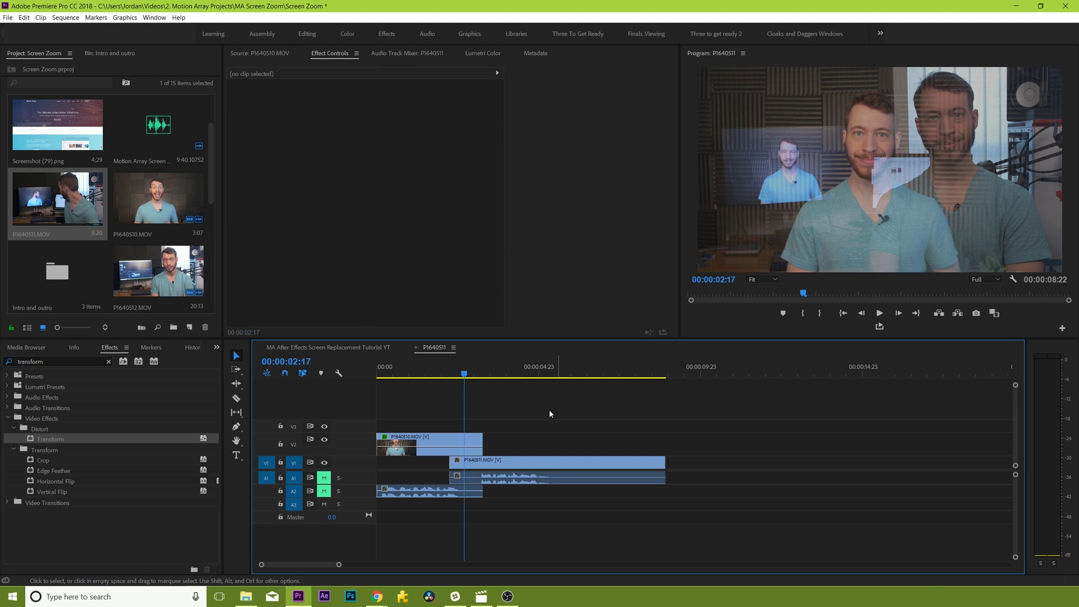
Step back and forth through the frames around 00:00:02:17 to check where the zoom should start.
{"action": "key", "text": "Left"}
{"action": "key", "text": "Left"}
{"action": "key", "text": "Left"}
{"action": "key", "text": "Left"}
{"action": "key", "text": "Left"}
{"action": "key", "text": "Left"}
{"action": "key", "text": "Right"}
{"action": "key", "text": "Right"}
{"action": "key", "text": "Right"}
{"action": "key", "text": "Right"}
{"action": "key", "text": "Right"}
{"action": "key", "text": "Right"}
Enable keyframes at 00:00:02:17 for the Transform effect's Position, Scale, Skew, Skew Axis and Rotation on the P1640510.MOV clip.
{"action": "left_click", "coordinate": [465, 441]}
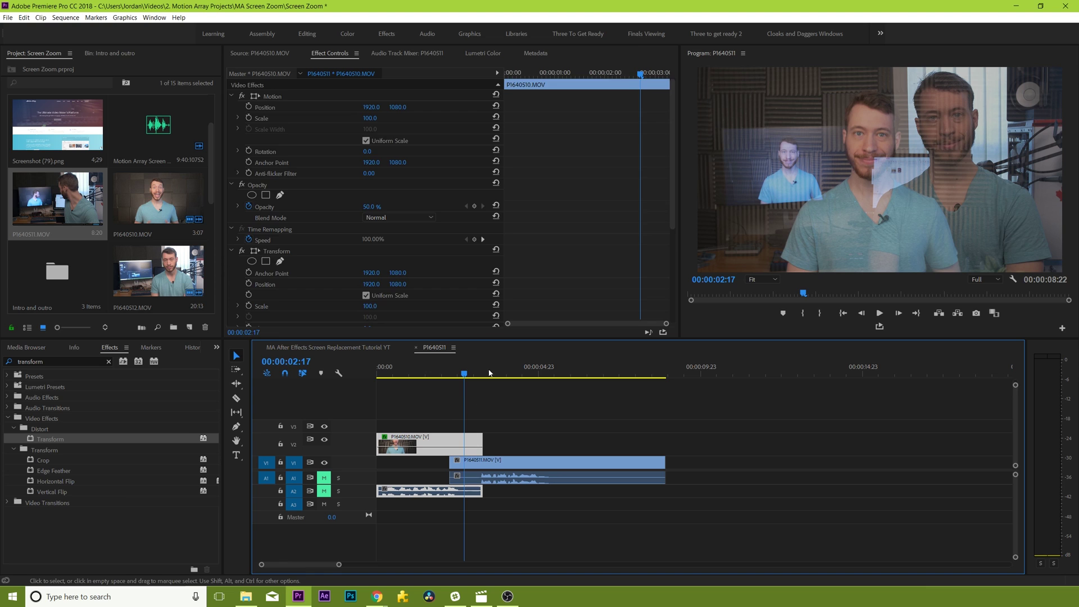
{"action": "scroll", "coordinate": [562, 249], "scroll_direction": "down", "scroll_amount": 3}
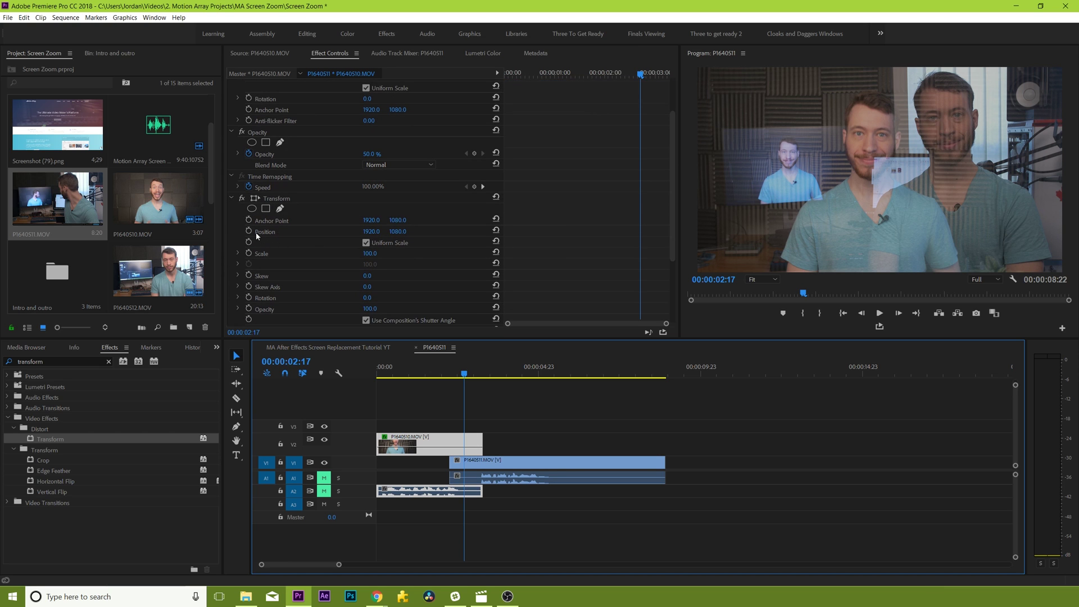
{"action": "left_click", "coordinate": [248, 232]}
{"action": "left_click", "coordinate": [249, 231]}
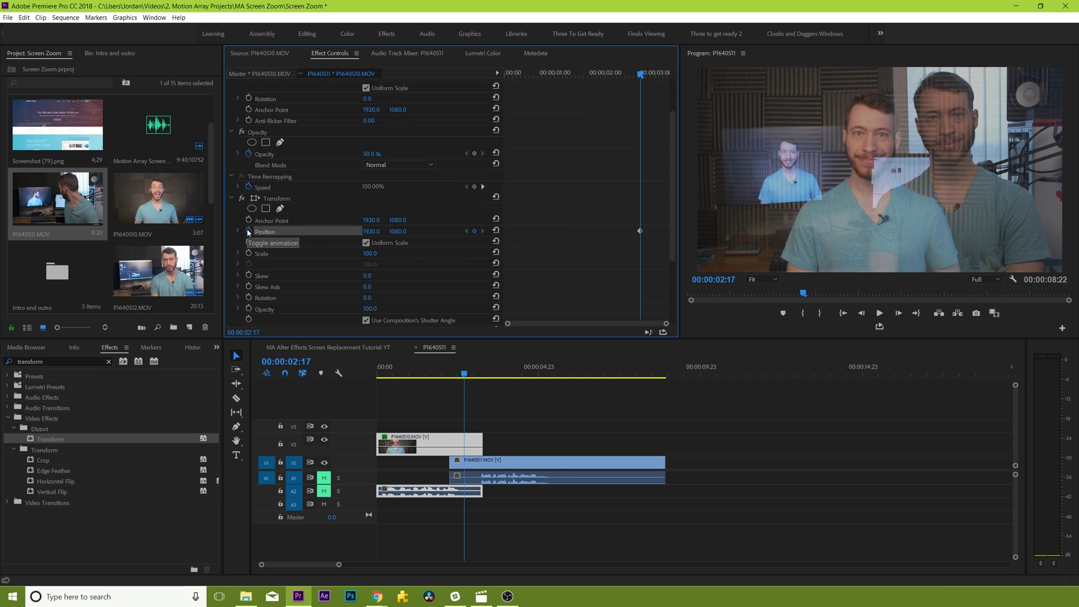
{"action": "left_click", "coordinate": [249, 253]}
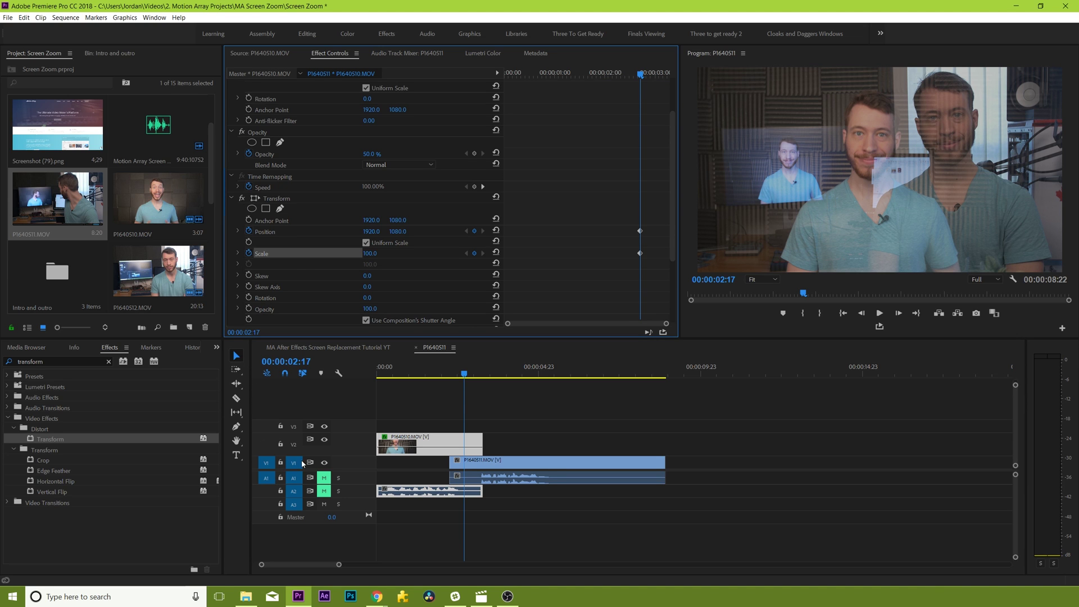
{"action": "left_click", "coordinate": [324, 440]}
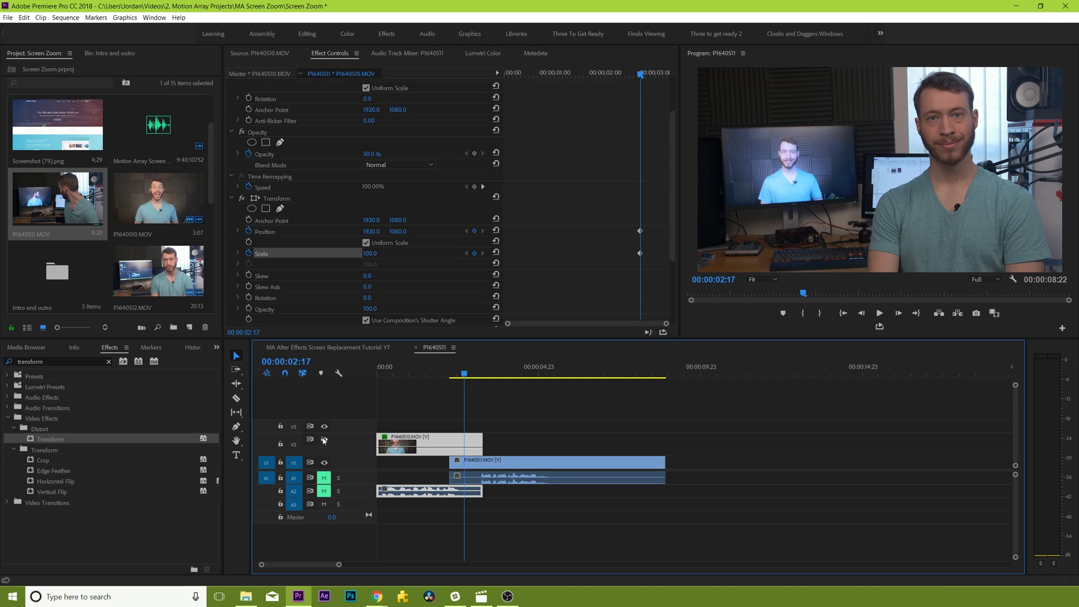
{"action": "left_click", "coordinate": [324, 440]}
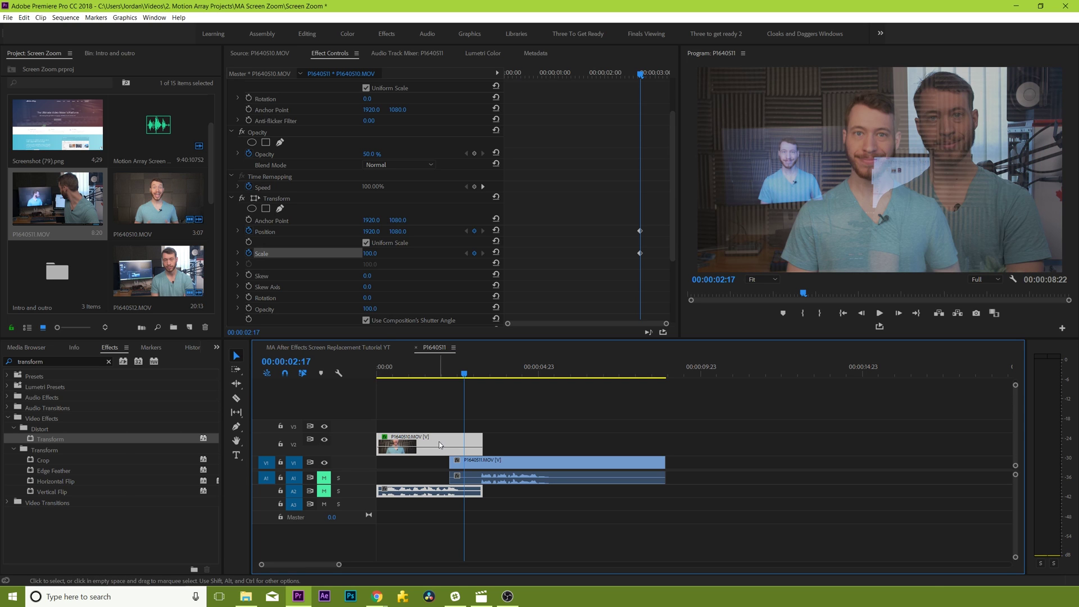
{"action": "left_click", "coordinate": [249, 275]}
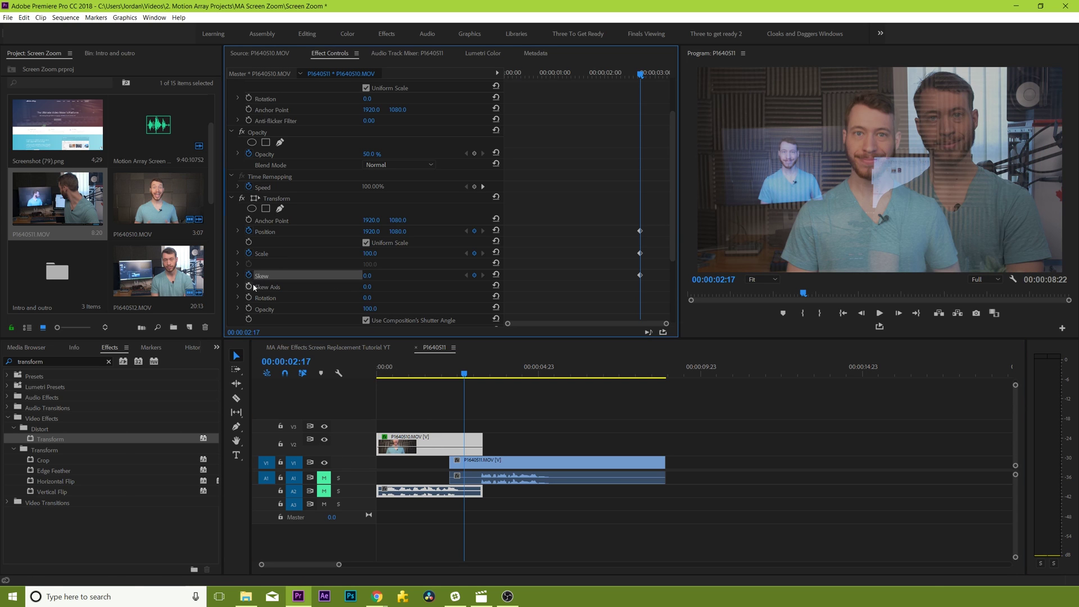
{"action": "left_click", "coordinate": [249, 287]}
{"action": "left_click", "coordinate": [249, 297]}
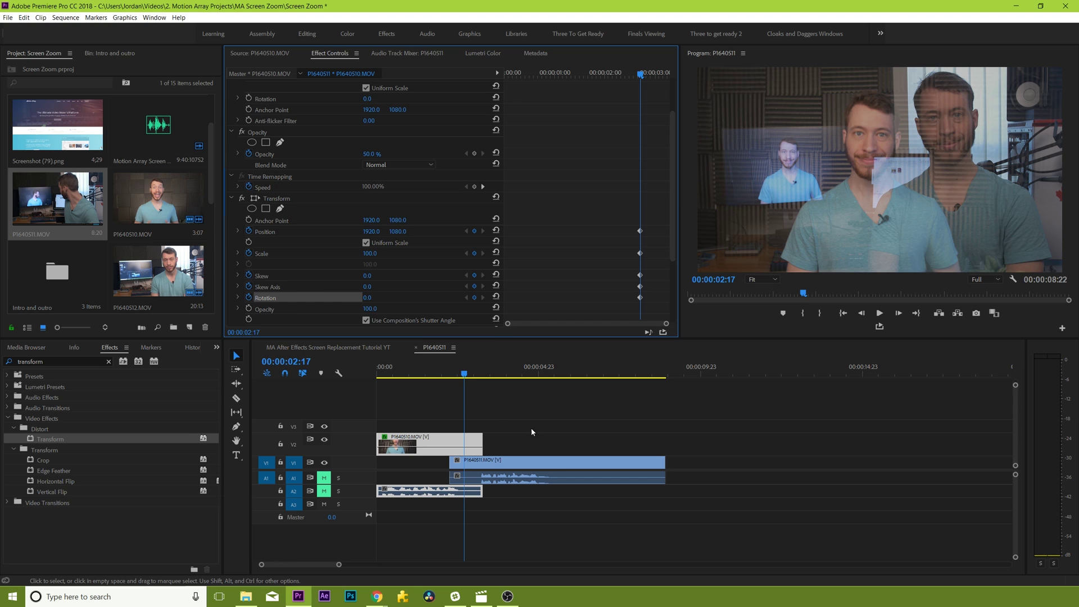
Add a Transform Scale keyframe of 40.9 to the P1640510.MOV clip at 00:00:02:23.
{"action": "key", "text": "Right"}
{"action": "key", "text": "Right"}
{"action": "left_click", "coordinate": [495, 417]}
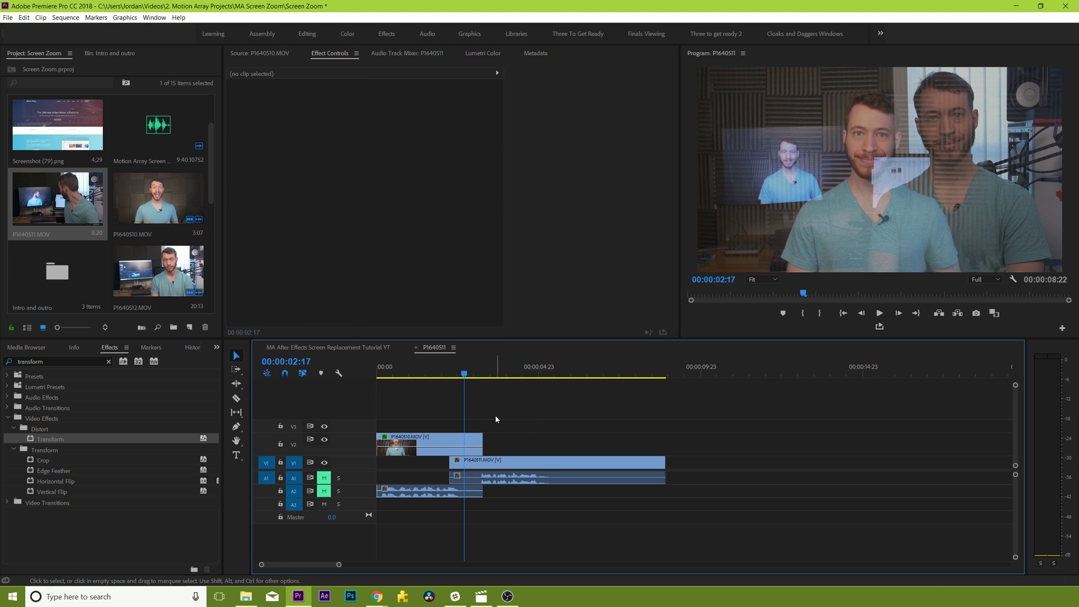
{"action": "key", "text": "Right"}
{"action": "key", "text": "Right"}
{"action": "key", "text": "Right"}
{"action": "key", "text": "Right"}
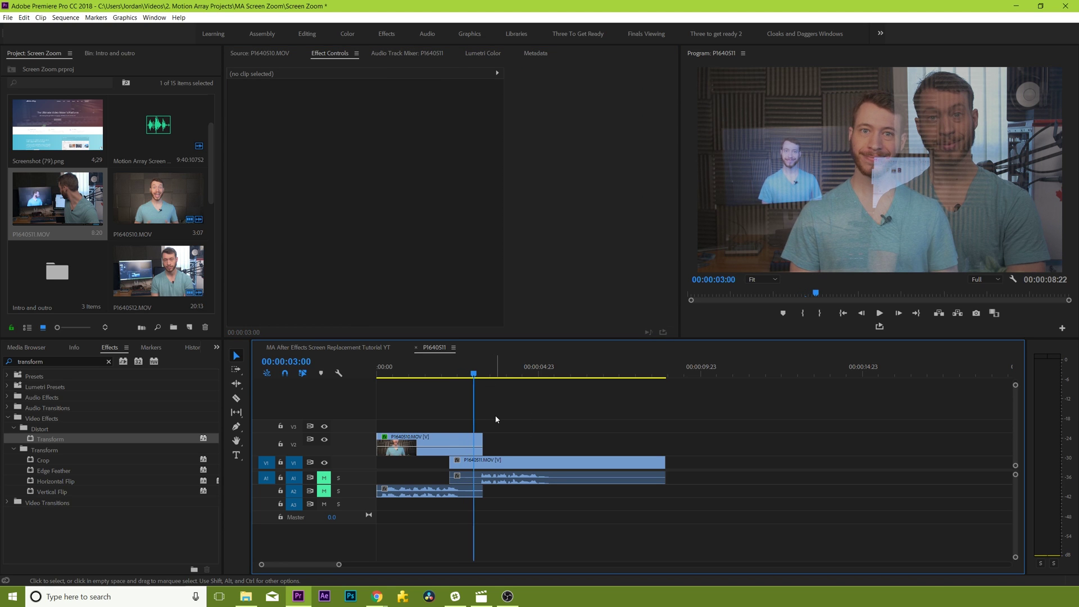
{"action": "left_click", "coordinate": [474, 441]}
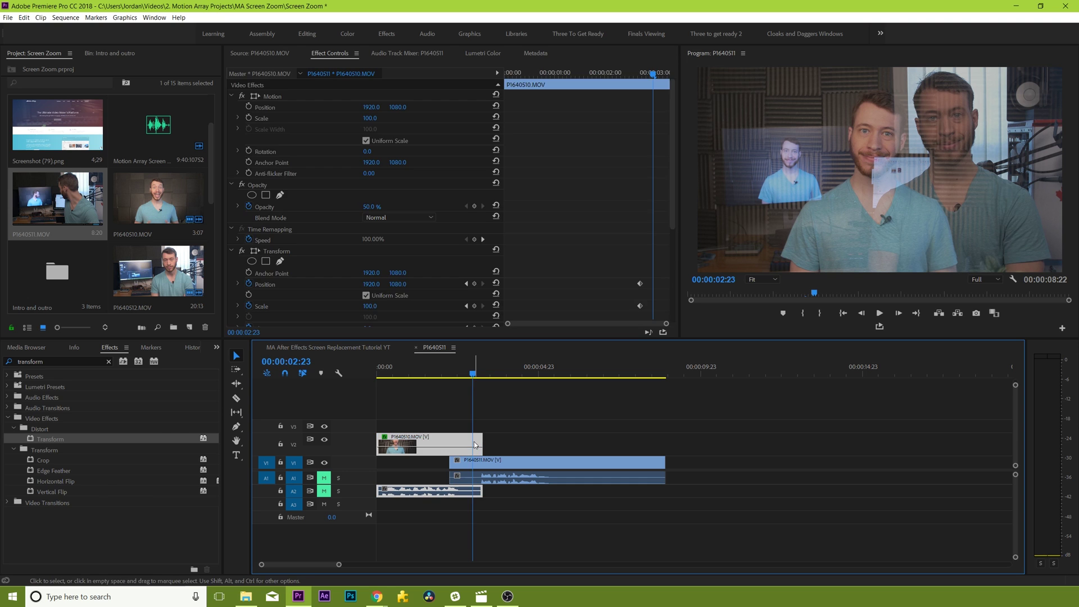
{"action": "scroll", "coordinate": [558, 270], "scroll_direction": "down", "scroll_amount": 5}
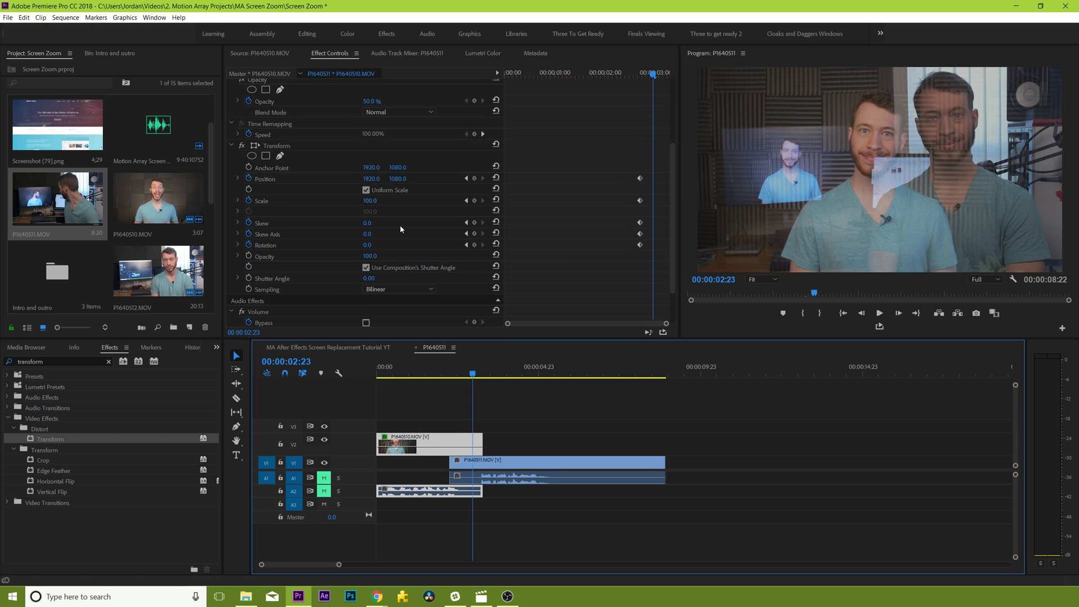
{"action": "left_click_drag", "start_coordinate": [368, 201], "coordinate": [36, 201]}
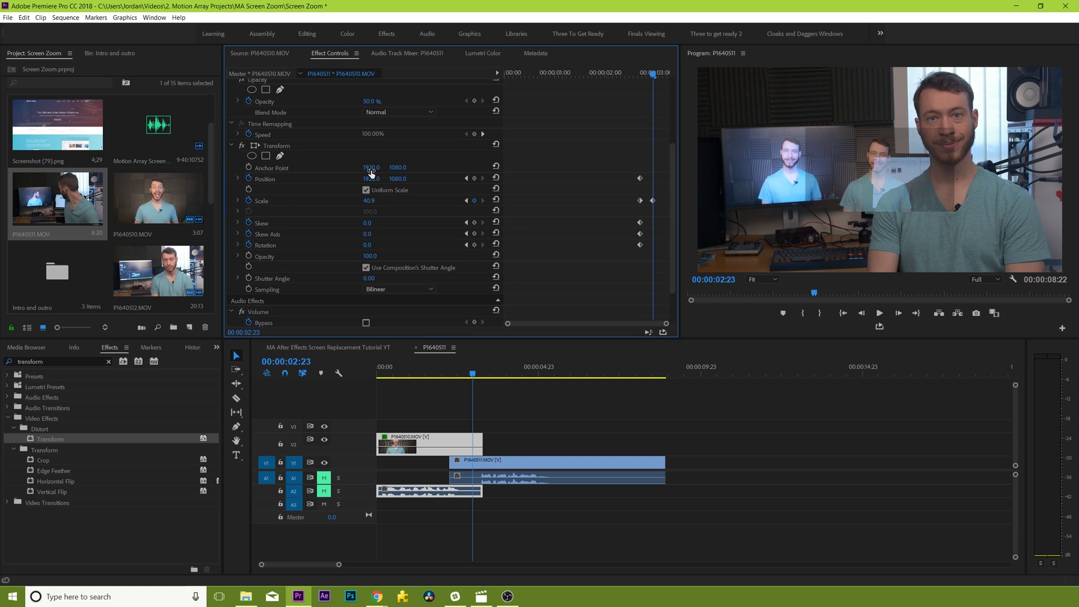
Set the P1640510.MOV clip's Transform keyframes at 00:00:02:23 to Position 985.0, 1026.0, Scale 36.4 and Rotation -4.0°, fitting it inside the monitor.
{"action": "left_click_drag", "start_coordinate": [371, 179], "coordinate": [101, 179]}
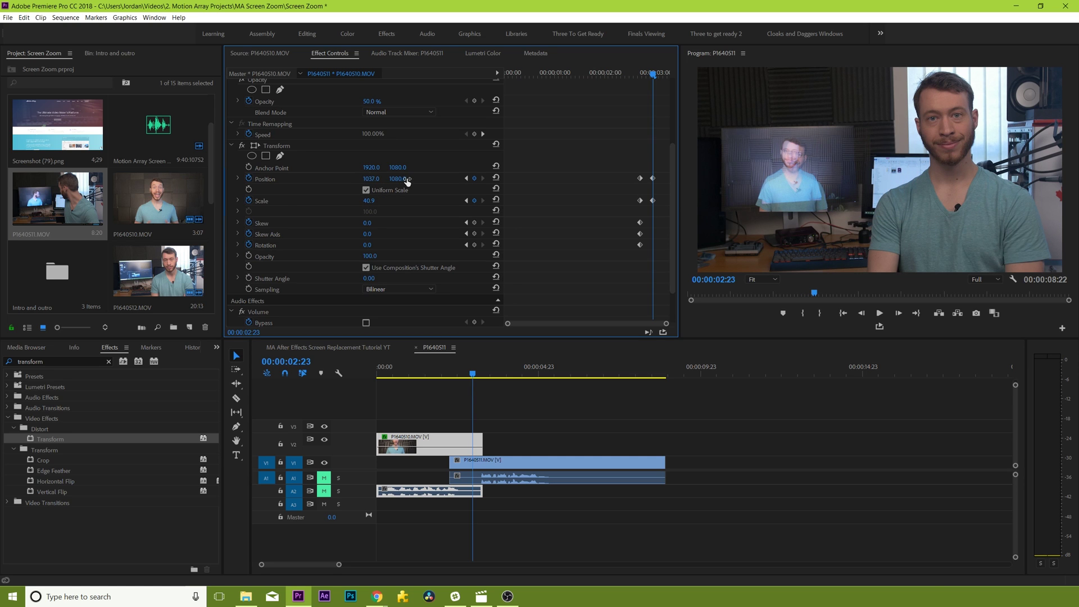
{"action": "left_click_drag", "start_coordinate": [394, 178], "coordinate": [370, 179]}
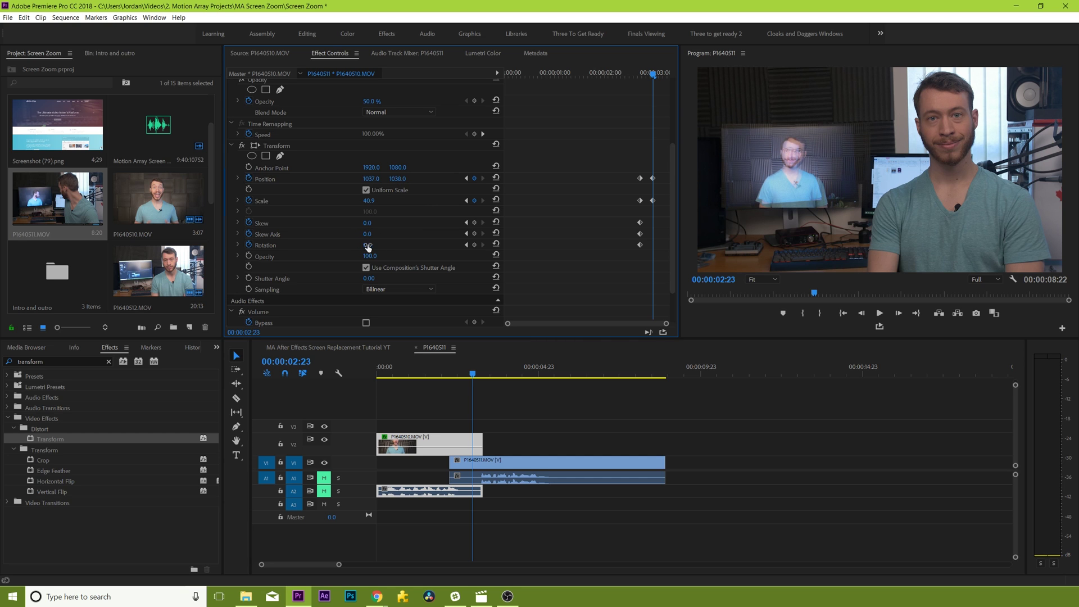
{"action": "left_click_drag", "start_coordinate": [367, 245], "coordinate": [365, 245]}
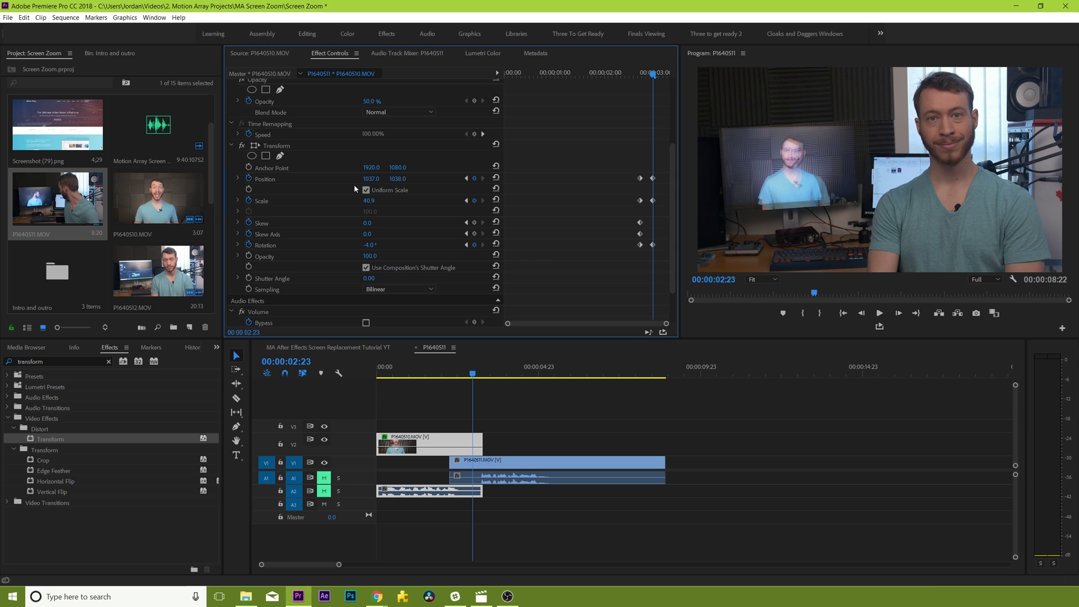
{"action": "left_click_drag", "start_coordinate": [369, 200], "coordinate": [392, 179]}
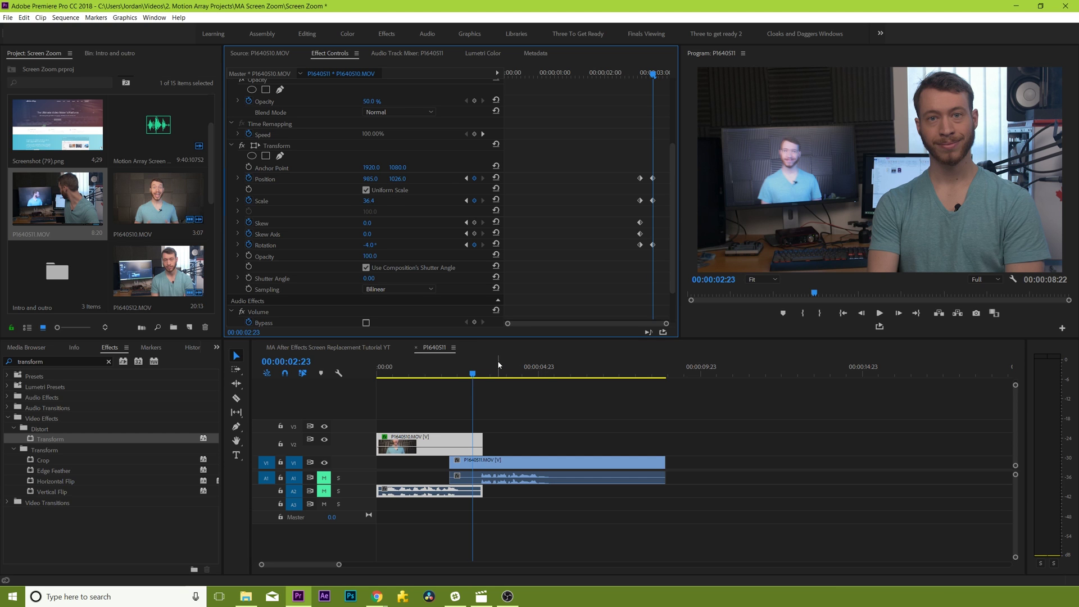
Play back the shrinking animation from before the transition to check how the P1640510.MOV clip lands in the monitor.
{"action": "left_click_drag", "start_coordinate": [473, 365], "coordinate": [439, 365]}
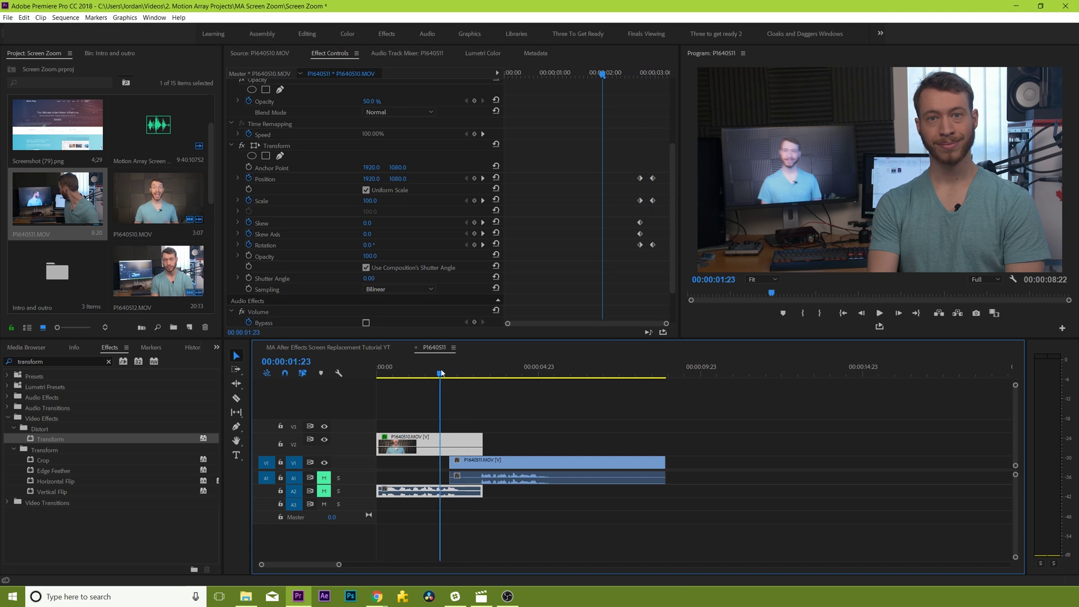
{"action": "left_click", "coordinate": [553, 413]}
{"action": "key", "text": "space"}
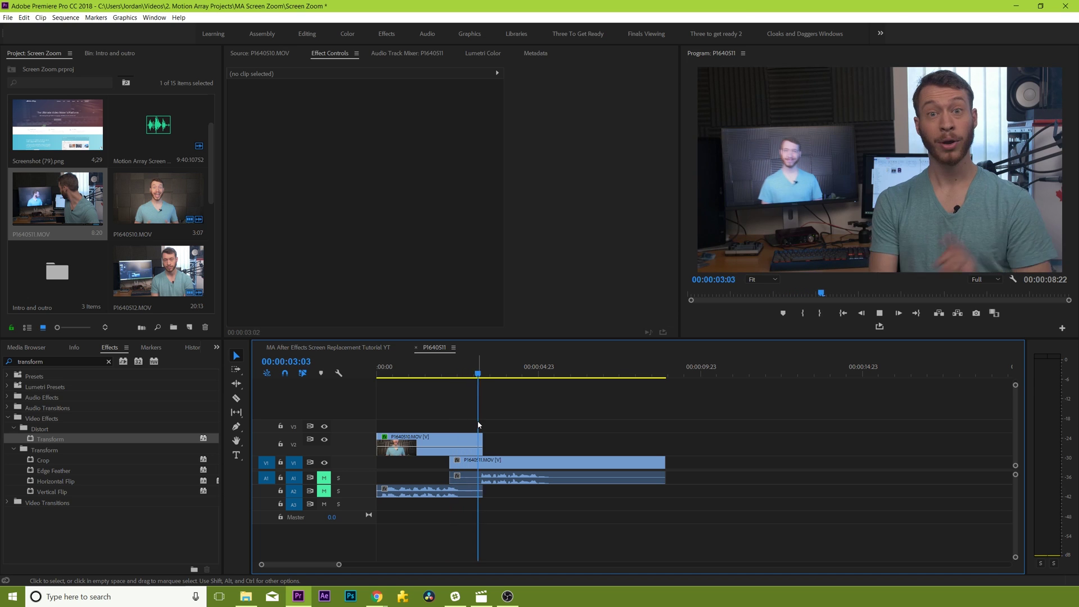
{"action": "key", "text": "space"}
{"action": "left_click", "coordinate": [454, 370]}
{"action": "key", "text": "space"}
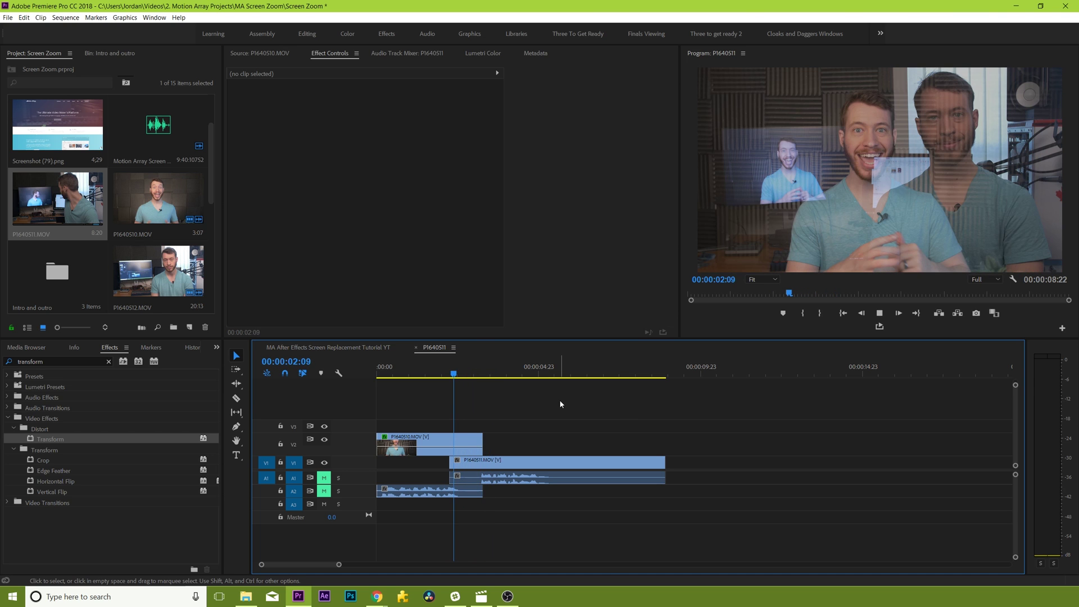
{"action": "key", "text": "space"}
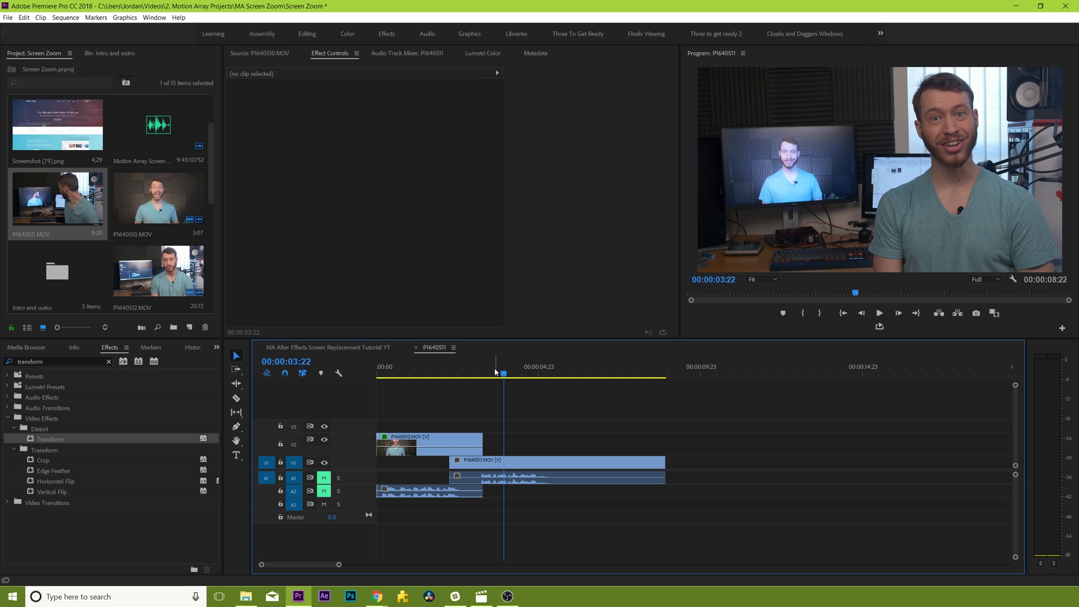
Inspect the P1640510.MOV clip's Transform keyframes and go to its ending keyframes at 00:00:02:23.
{"action": "left_click_drag", "start_coordinate": [496, 372], "coordinate": [470, 375]}
{"action": "left_click", "coordinate": [466, 437]}
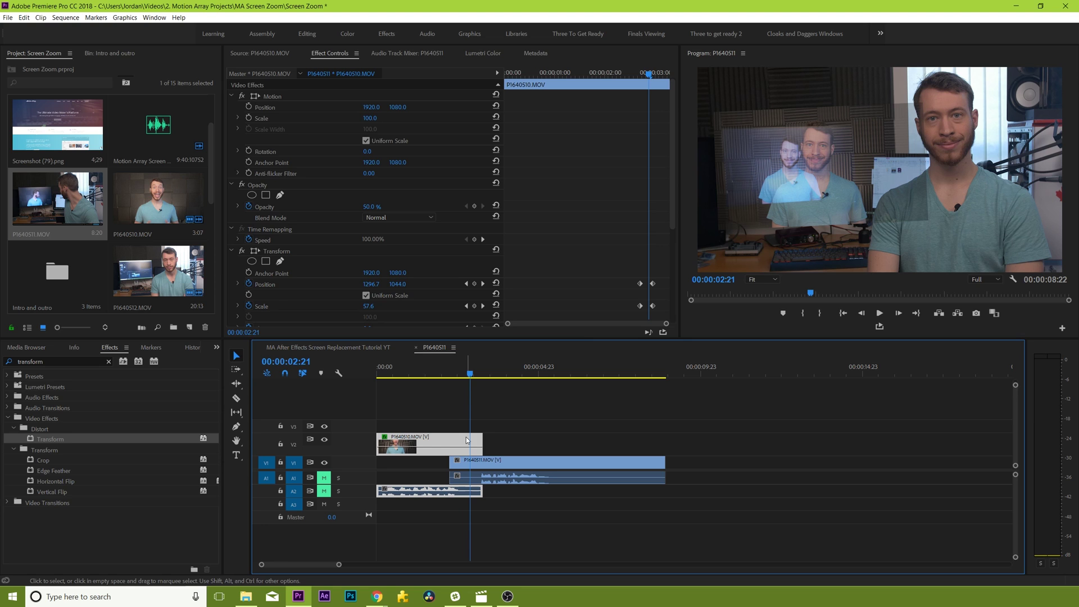
{"action": "scroll", "coordinate": [596, 251], "scroll_direction": "down", "scroll_amount": 5}
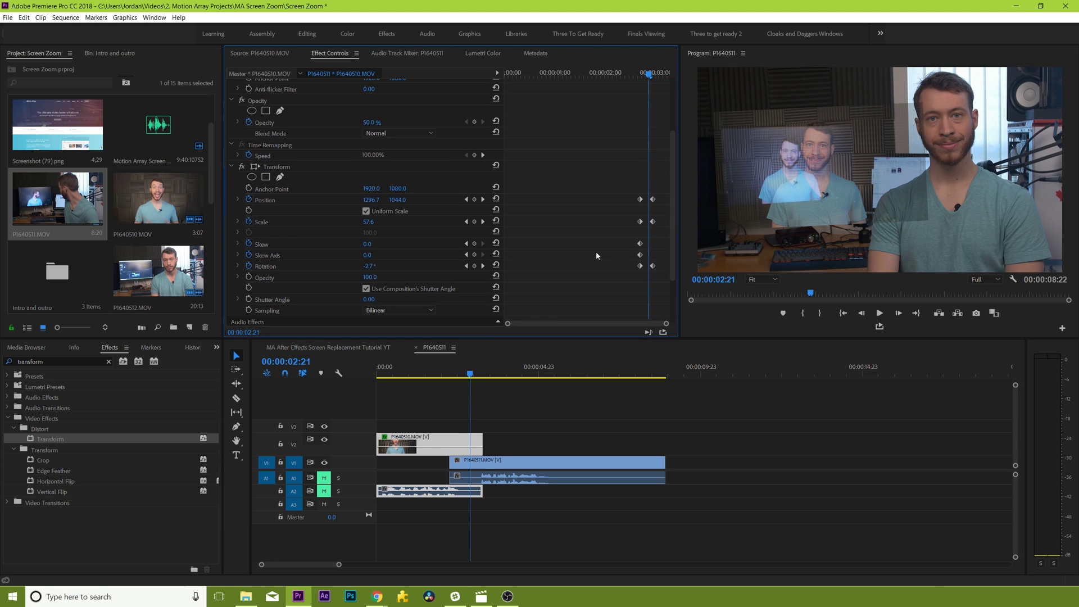
{"action": "scroll", "coordinate": [596, 251], "scroll_direction": "up", "scroll_amount": 5}
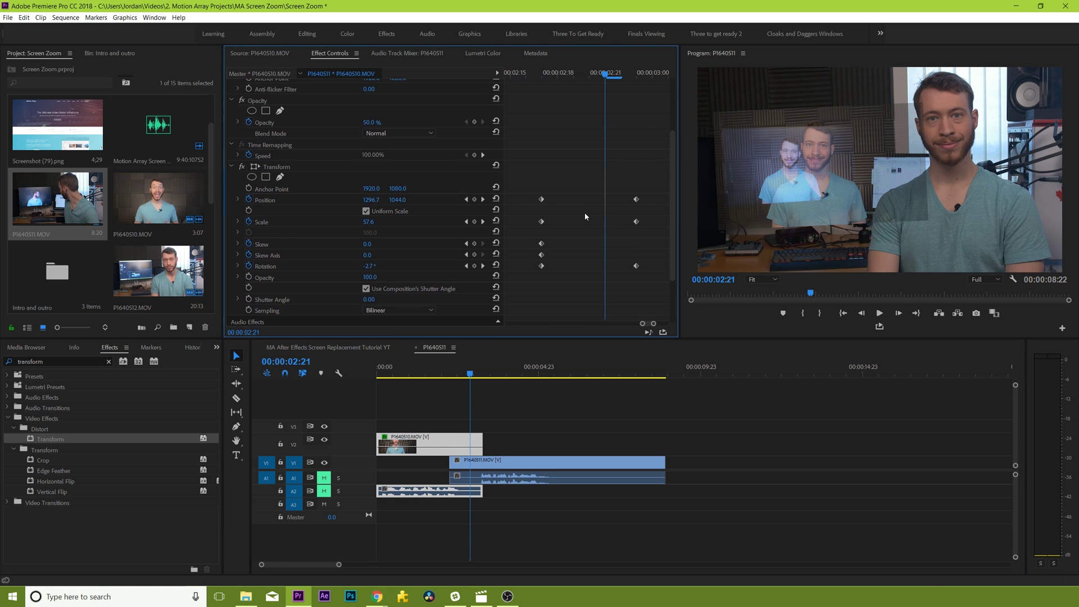
{"action": "left_click", "coordinate": [482, 199]}
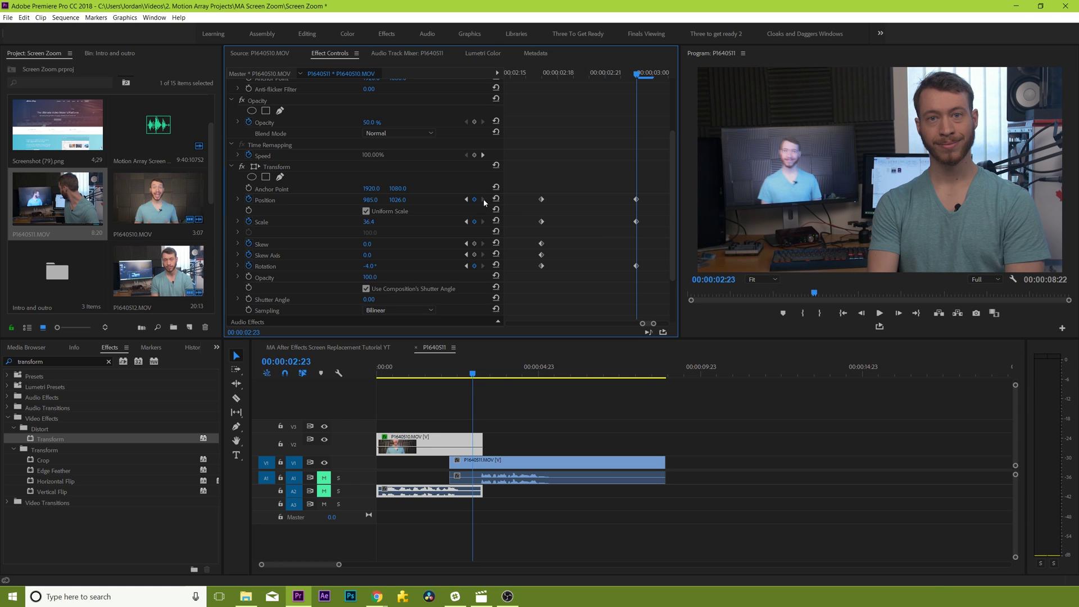
Apply the Transform effect to the P1640511.MOV clip.
{"action": "left_click_drag", "start_coordinate": [45, 439], "coordinate": [482, 463]}
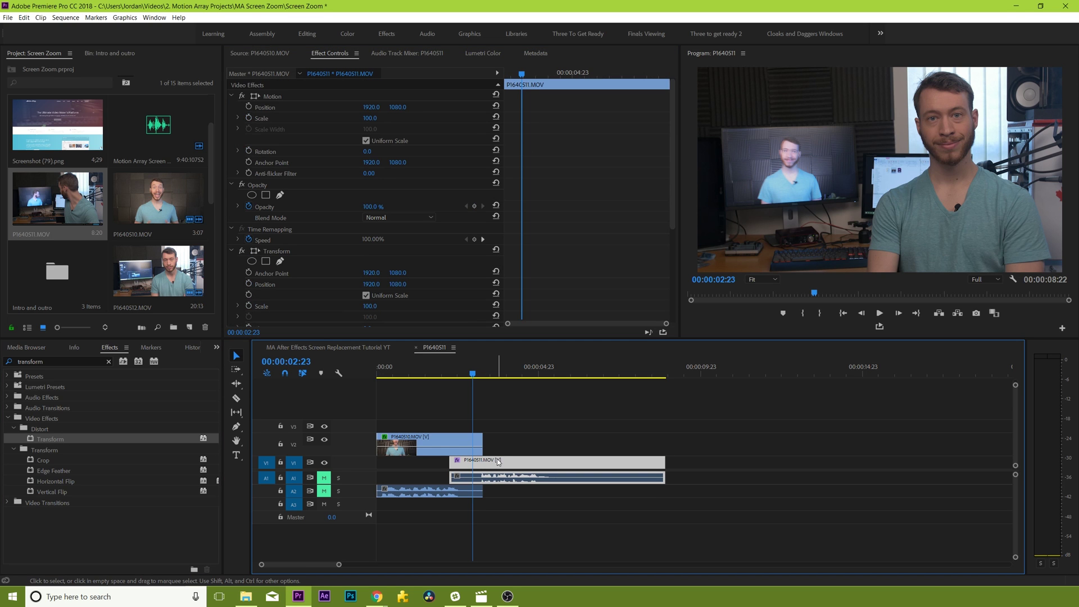
{"action": "scroll", "coordinate": [600, 260], "scroll_direction": "down", "scroll_amount": 2}
{"action": "scroll", "coordinate": [601, 263], "scroll_direction": "down", "scroll_amount": 2}
Enable P1640511.MOV's Transform keyframes for Position, Scale, Skew, Skew Axis and Rotation at 00:00:02:23, aligned with P1640510.MOV's ending keyframes.
{"action": "left_click", "coordinate": [453, 437]}
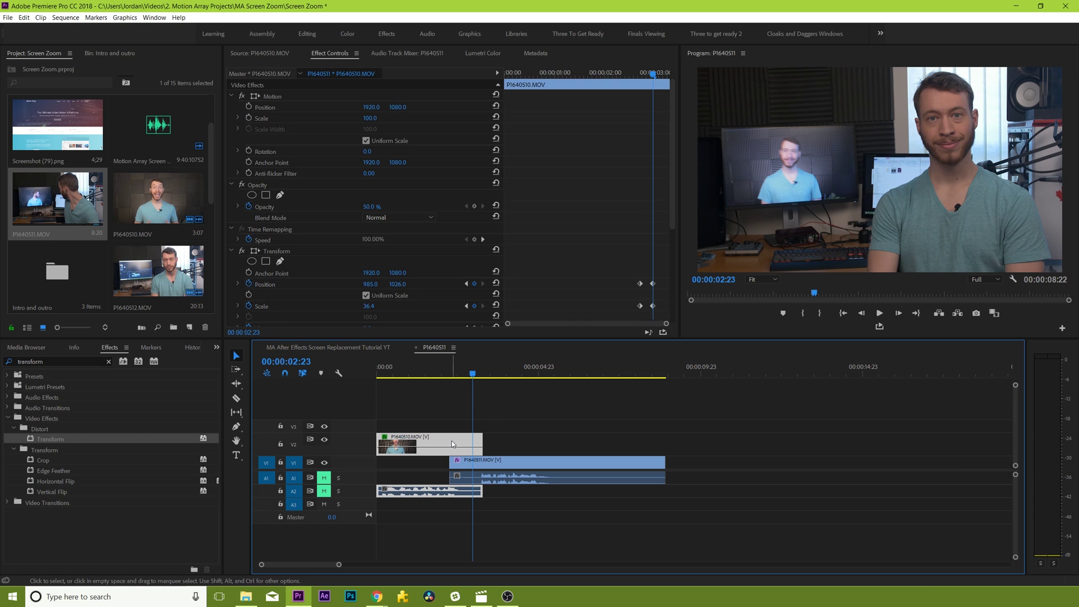
{"action": "scroll", "coordinate": [608, 268], "scroll_direction": "down", "scroll_amount": 4}
{"action": "left_click", "coordinate": [554, 248]}
{"action": "key", "text": "equal"}
{"action": "key", "text": "equal"}
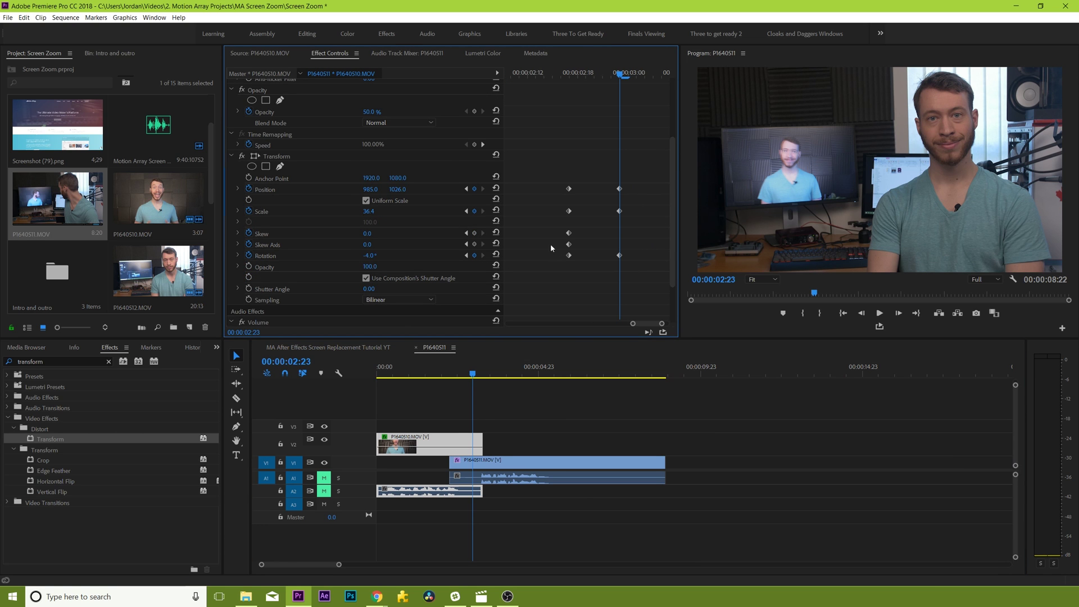
{"action": "left_click", "coordinate": [466, 189]}
{"action": "left_click", "coordinate": [483, 189]}
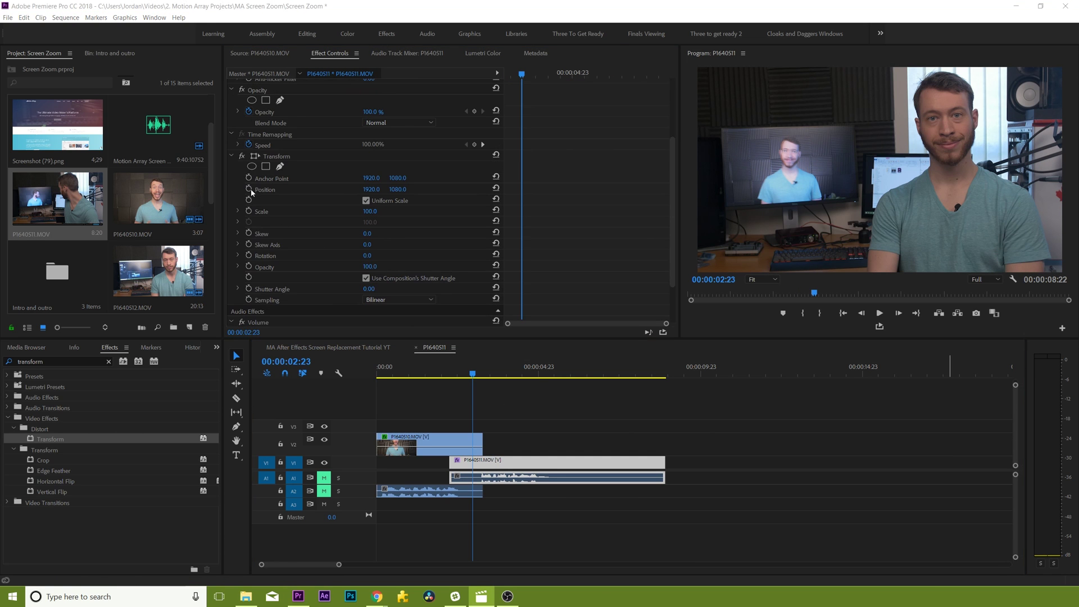
{"action": "left_click", "coordinate": [248, 190]}
{"action": "left_click", "coordinate": [248, 211]}
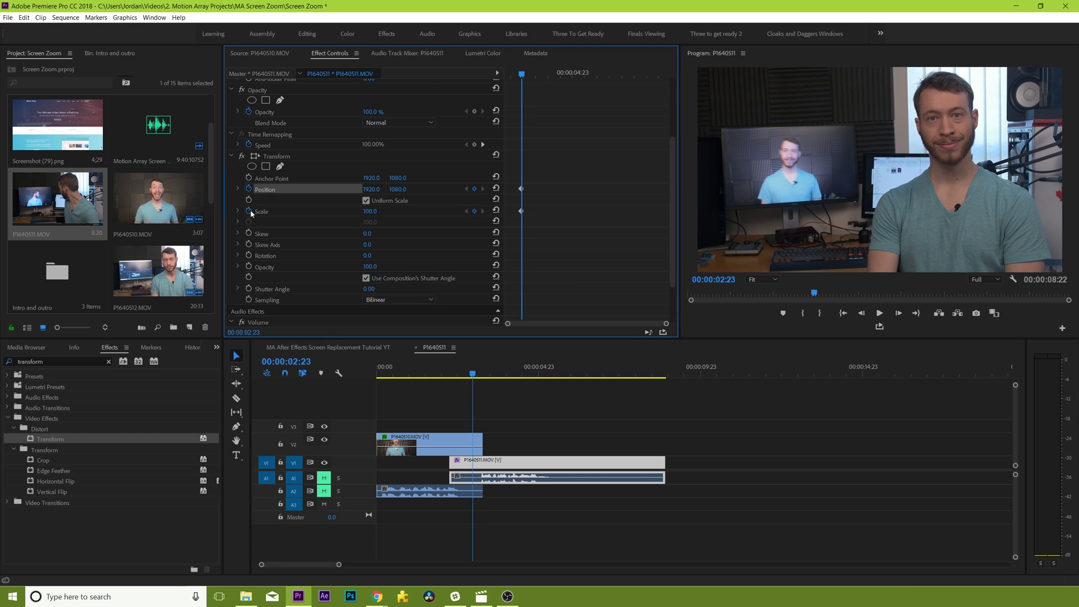
{"action": "left_click", "coordinate": [249, 233]}
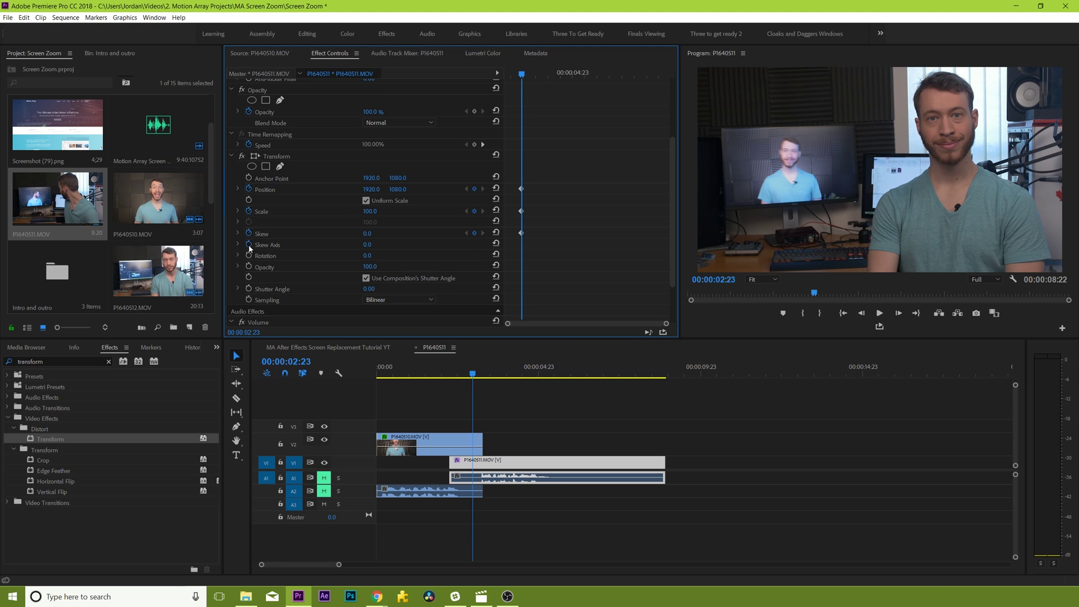
{"action": "left_click", "coordinate": [248, 244]}
{"action": "left_click", "coordinate": [249, 255]}
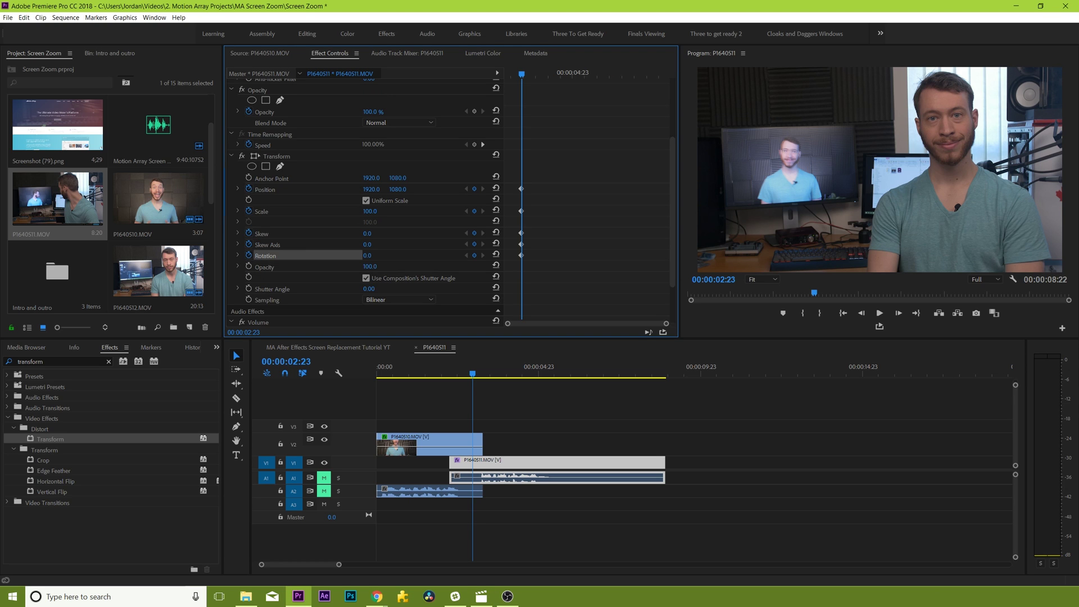
Move the playhead to the P1640510.MOV clip's starting Transform keyframes at 00:00:02:17.
{"action": "left_click", "coordinate": [597, 11]}
{"action": "left_click", "coordinate": [458, 444]}
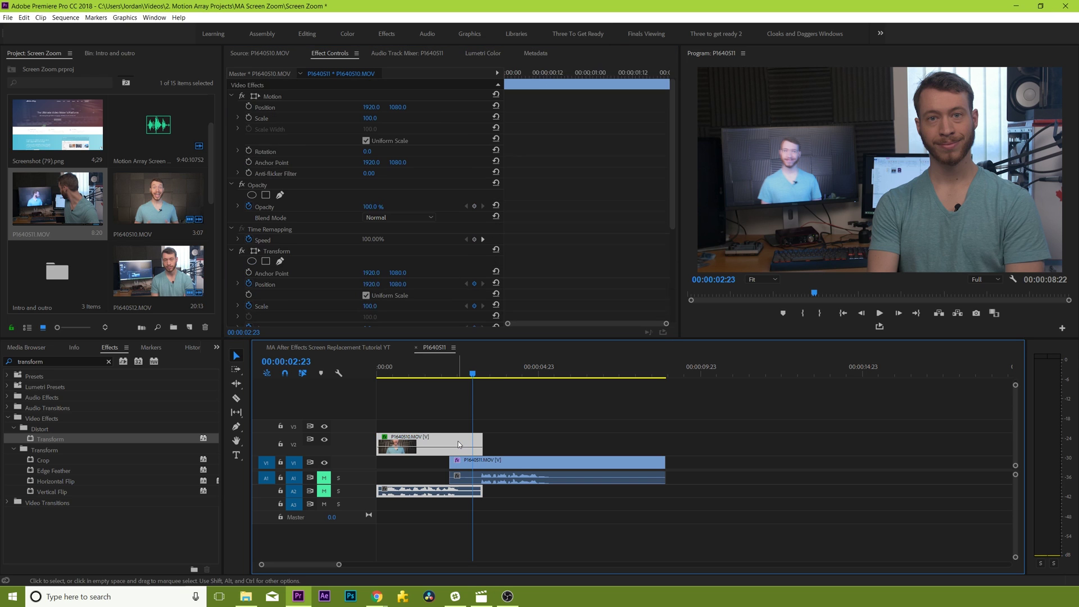
{"action": "scroll", "coordinate": [593, 257], "scroll_direction": "down", "scroll_amount": 1}
{"action": "left_click", "coordinate": [593, 256]}
{"action": "key", "text": "equal"}
{"action": "key", "text": "equal"}
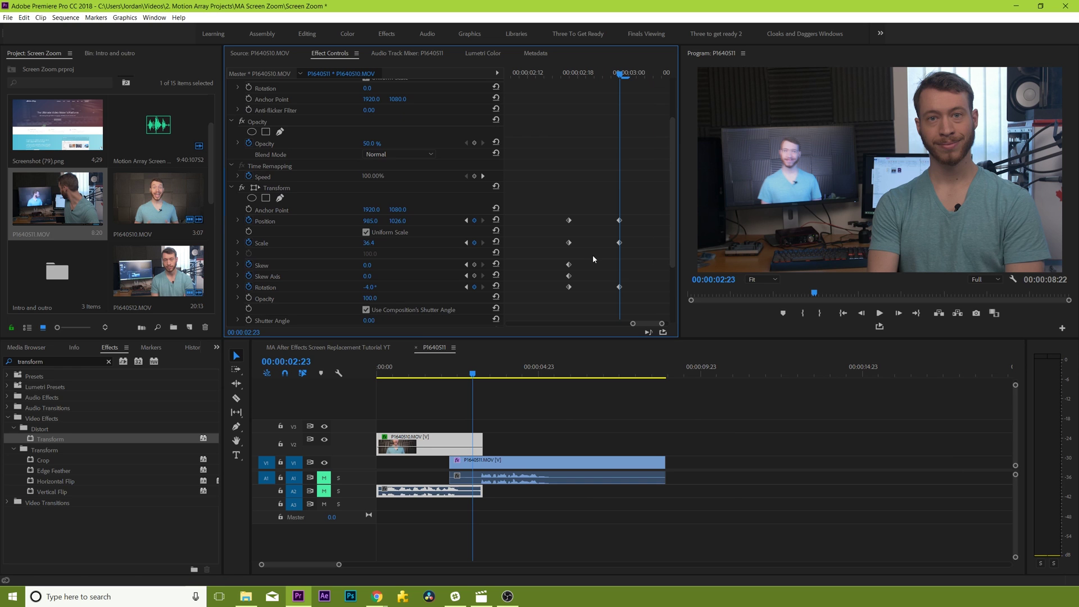
{"action": "left_click", "coordinate": [467, 221]}
{"action": "scroll", "coordinate": [573, 259], "scroll_direction": "down", "scroll_amount": 2}
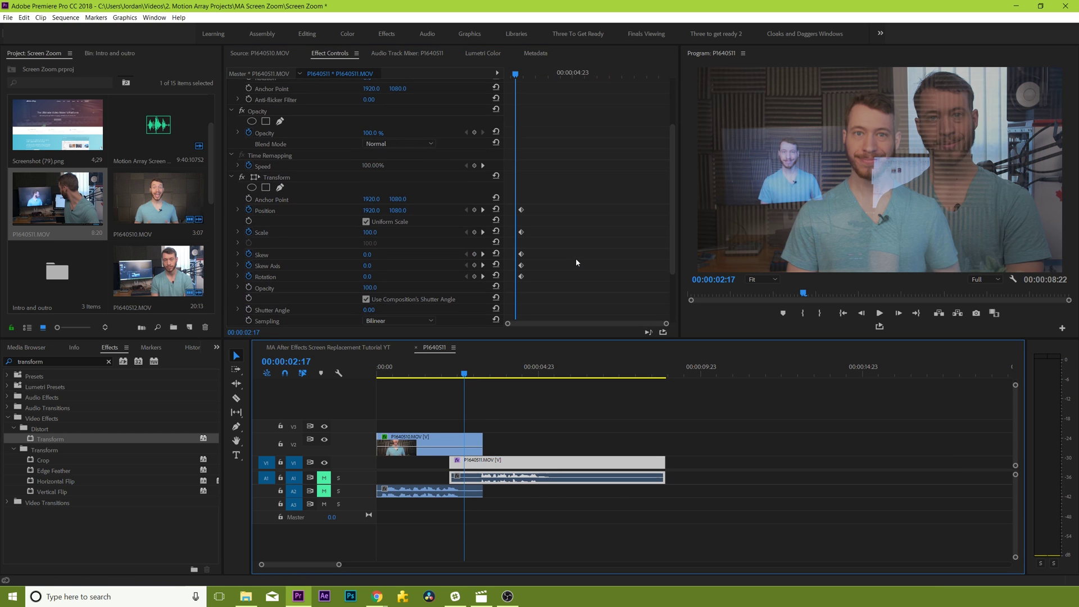
Add P1640511.MOV Transform keyframes at 00:00:02:17 with Position 4362.0, 1341.0, Scale 267.4 and Rotation 2.8°, matching the monitor image to the overlay.
{"action": "scroll", "coordinate": [380, 264], "scroll_direction": "down", "scroll_amount": 1}
{"action": "left_click", "coordinate": [366, 288]}
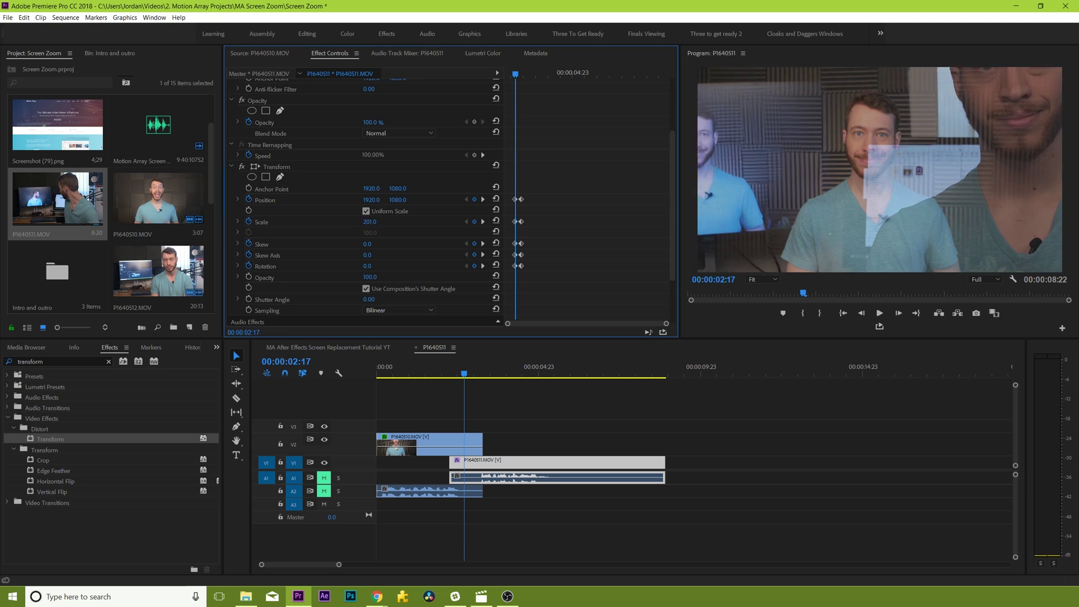
{"action": "key", "text": "ctrl+s"}
{"action": "left_click_drag", "start_coordinate": [370, 200], "coordinate": [835, 199]}
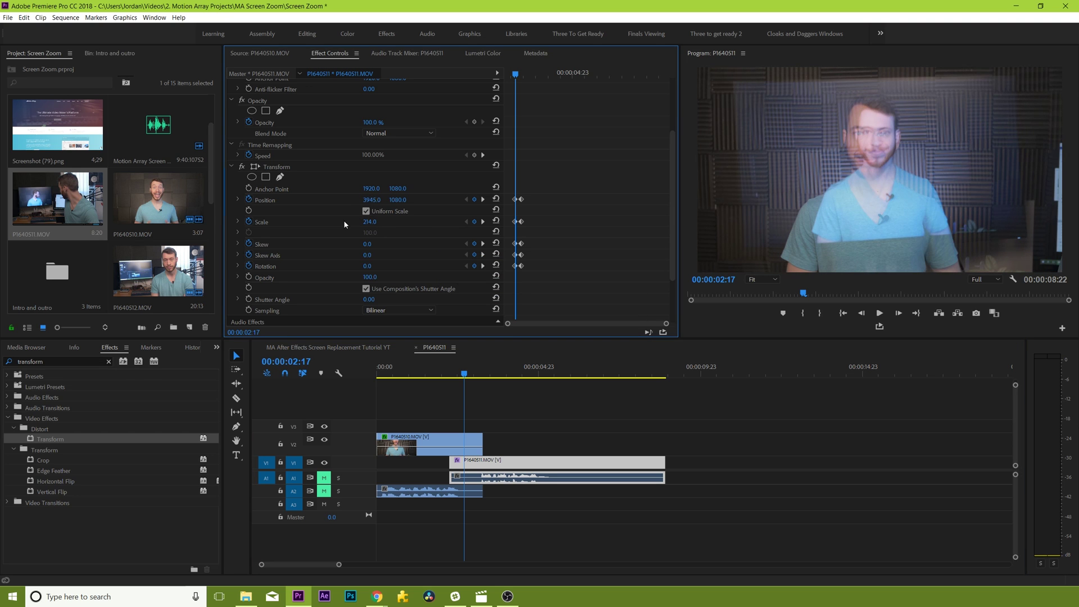
{"action": "left_click_drag", "start_coordinate": [366, 266], "coordinate": [382, 266]}
{"action": "left_click_drag", "start_coordinate": [369, 221], "coordinate": [670, 222]}
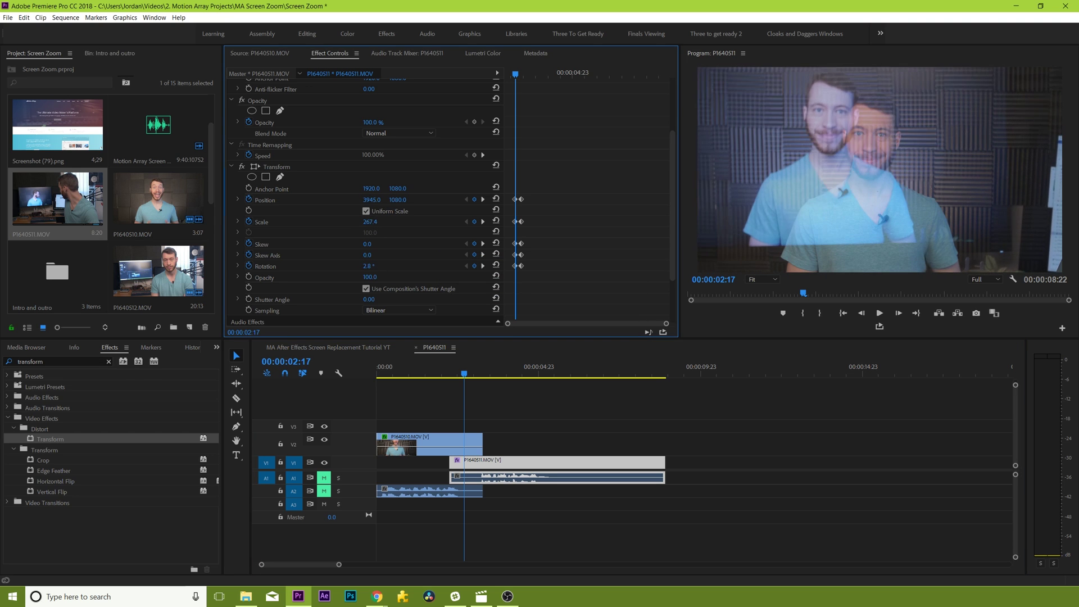
{"action": "mouse_move", "coordinate": [397, 199]}
{"action": "left_mouse_down"}
{"action": "mouse_move", "coordinate": [605, 199]}
{"action": "mouse_move", "coordinate": [381, 199]}
{"action": "left_mouse_up"}
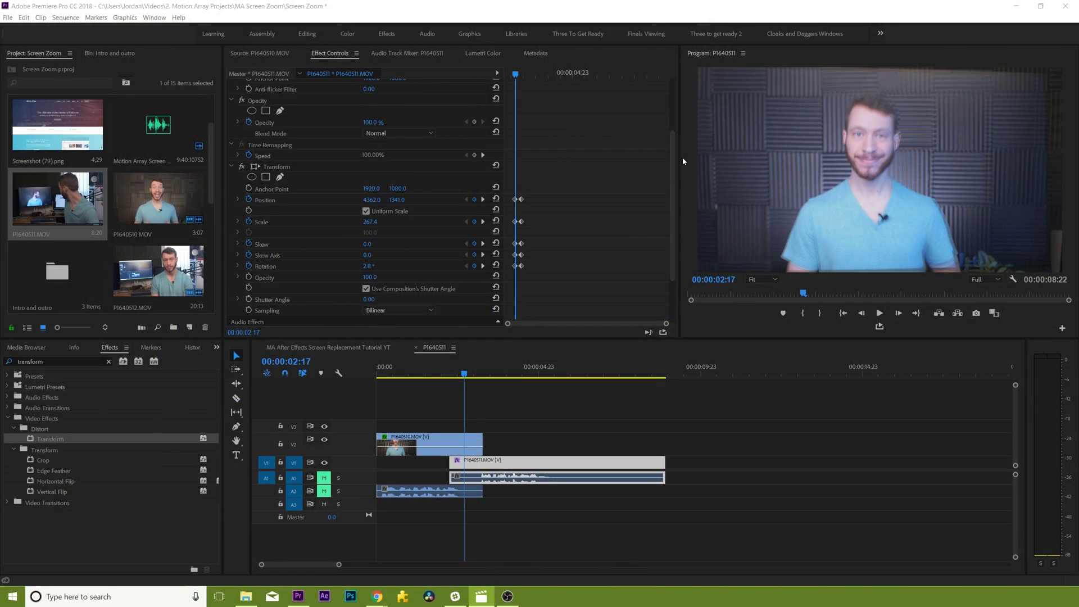
Turn off the composition's shutter angle in P1640511.MOV's Transform effect and set its Shutter Angle to 180.
{"action": "left_click", "coordinate": [656, 10]}
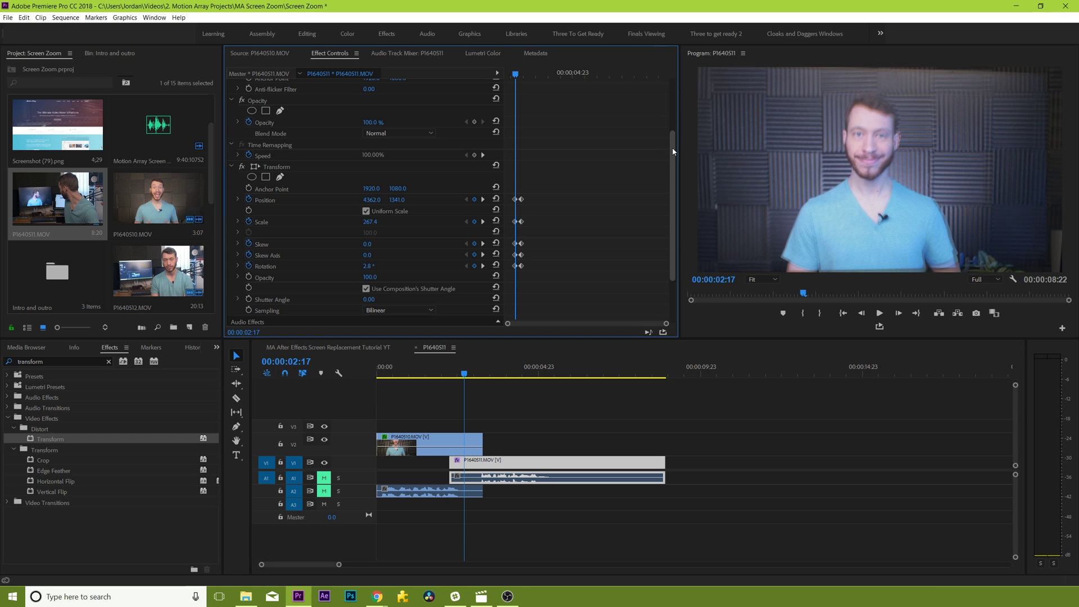
{"action": "left_click_drag", "start_coordinate": [673, 151], "coordinate": [673, 206]}
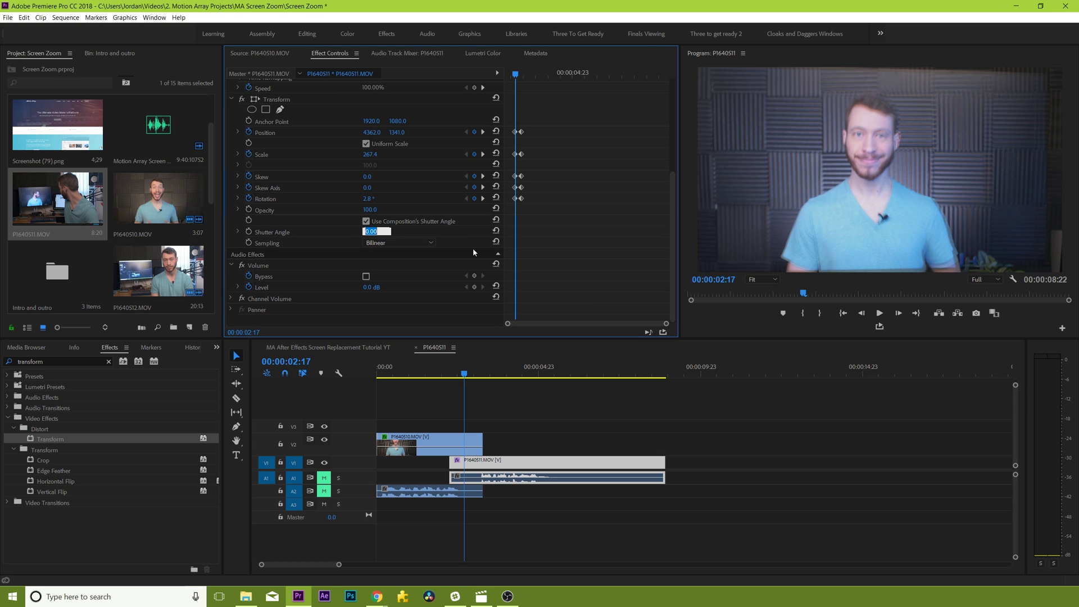
{"action": "type", "text": "180"}
{"action": "key", "text": "Return"}
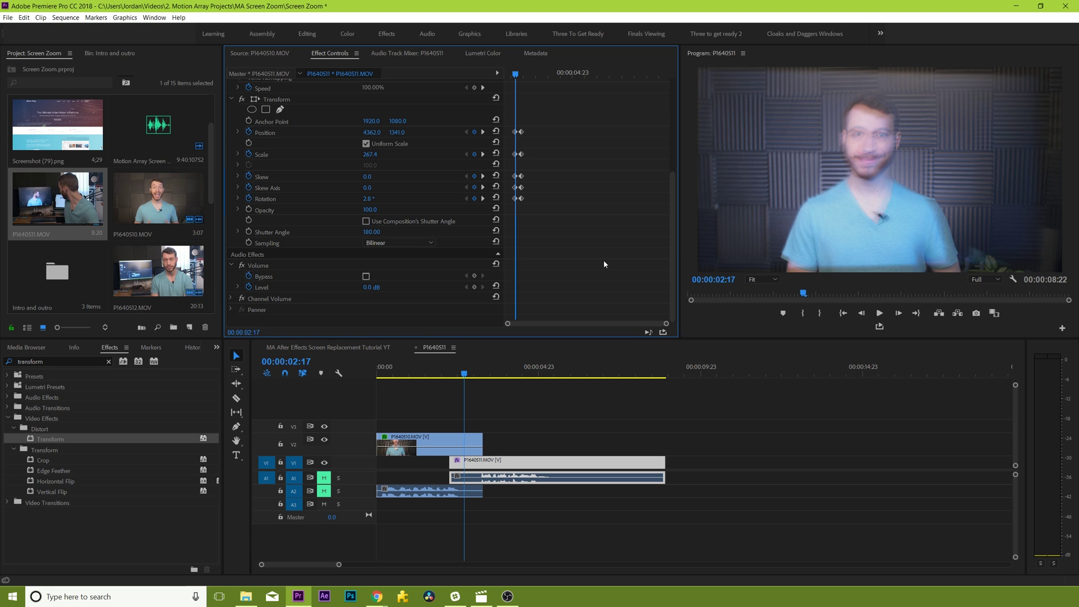
Turn off the composition's shutter angle in P1640510.MOV's Transform effect and set its Shutter Angle to 180.
{"action": "left_click", "coordinate": [463, 445]}
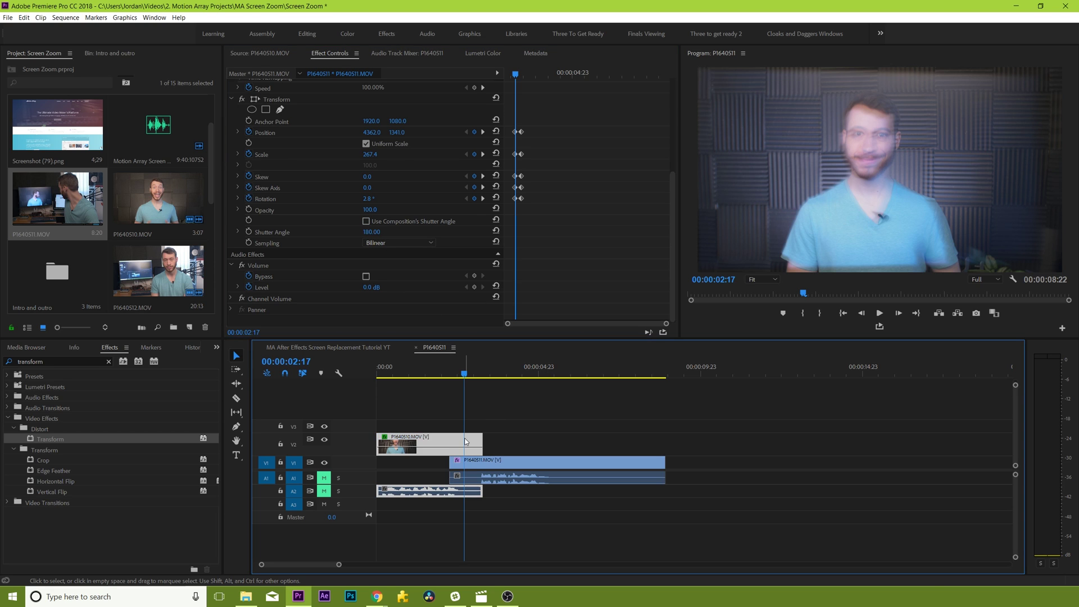
{"action": "scroll", "coordinate": [584, 266], "scroll_direction": "down", "scroll_amount": 3}
{"action": "left_click", "coordinate": [366, 258]}
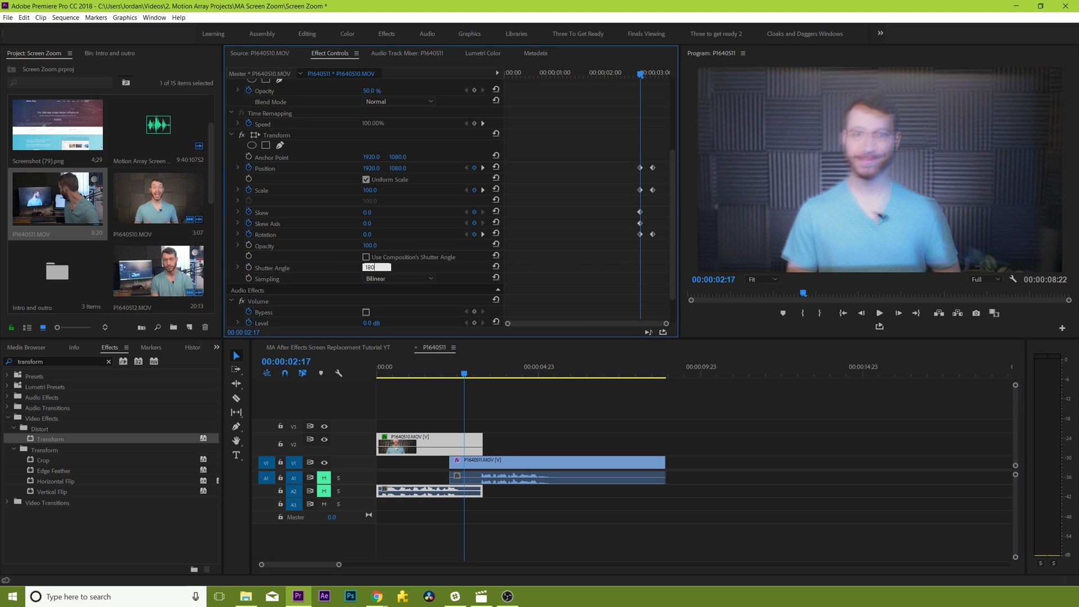
{"action": "type", "text": "180"}
{"action": "key", "text": "Return"}
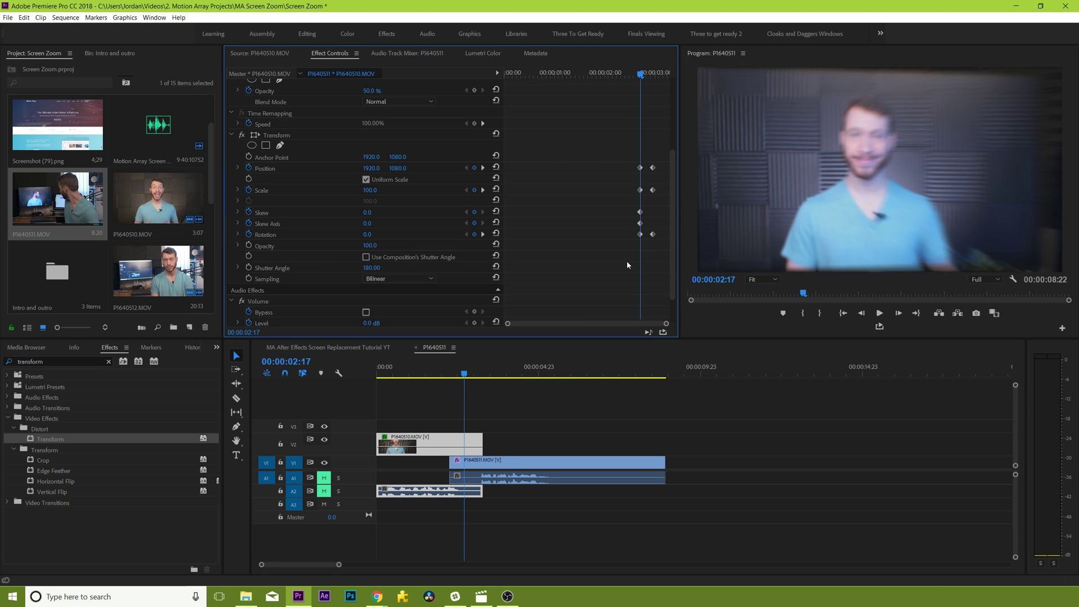
Raise the P1640510.MOV clip's opacity back to full and deselect the clip.
{"action": "left_click", "coordinate": [557, 389]}
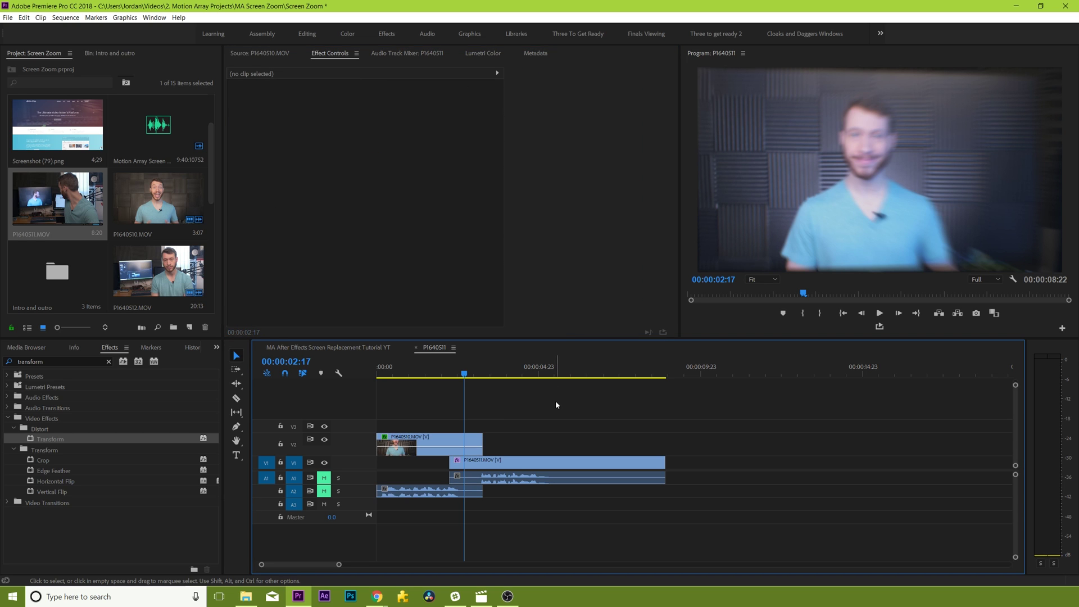
{"action": "left_click", "coordinate": [449, 447]}
{"action": "left_click_drag", "start_coordinate": [449, 447], "coordinate": [450, 447]}
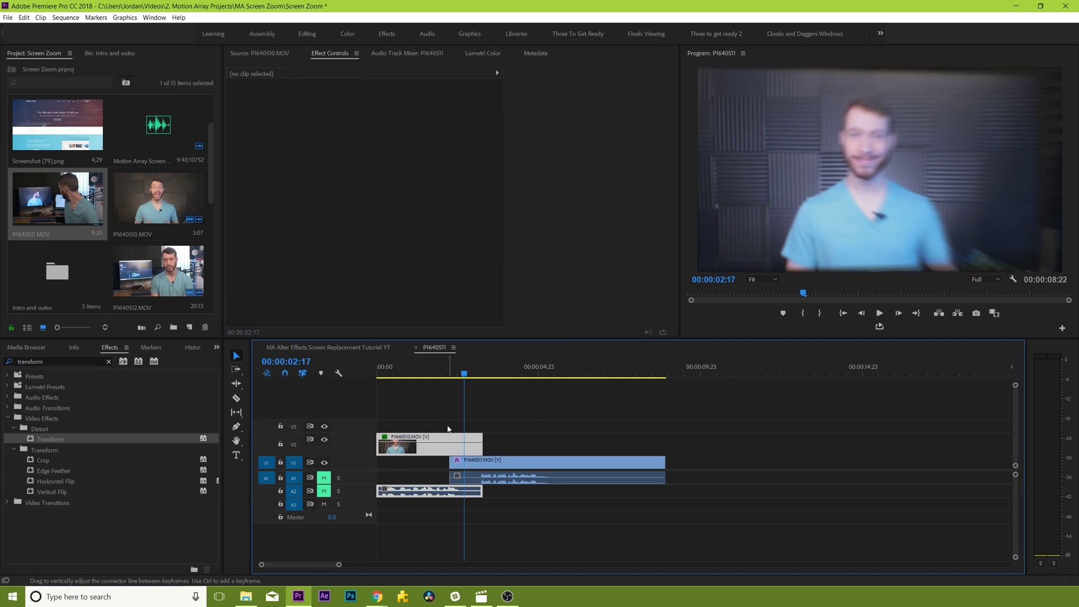
{"action": "left_click", "coordinate": [535, 414]}
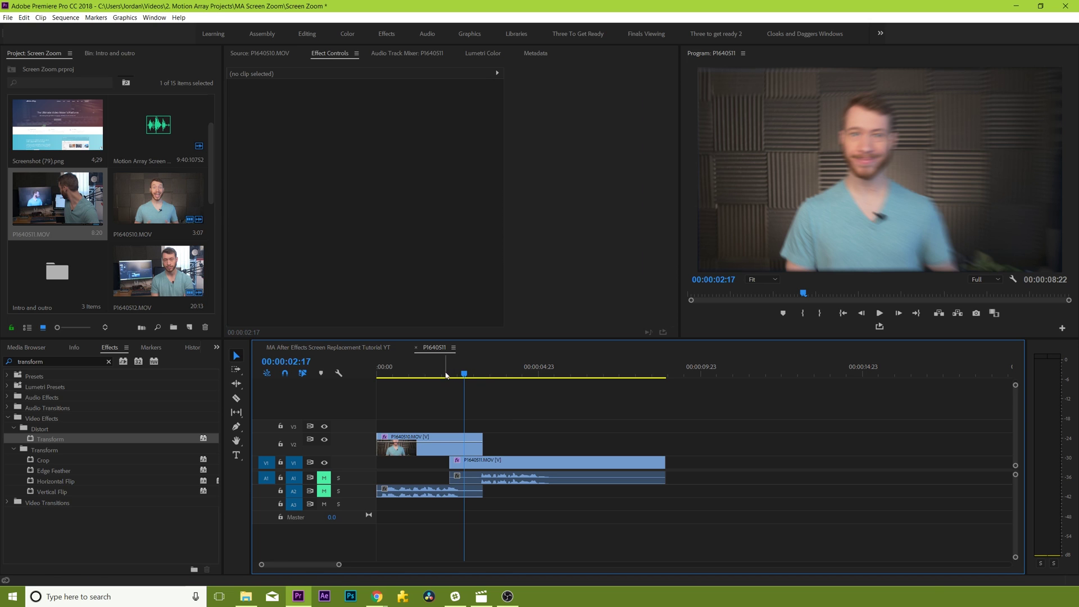
Mark a 00:00:03:08 range around the transition with its out point at 00:00:04:11 and render it.
{"action": "left_click", "coordinate": [414, 370]}
{"action": "key", "text": "i"}
{"action": "left_click", "coordinate": [521, 369]}
{"action": "key", "text": "o"}
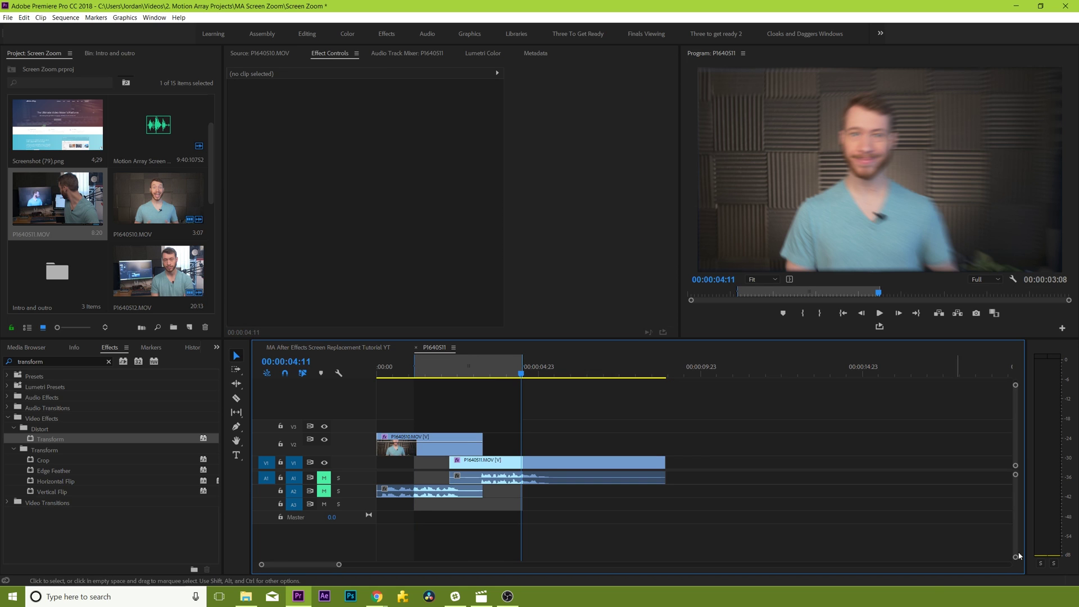
{"action": "key", "text": "alt+Tab"}
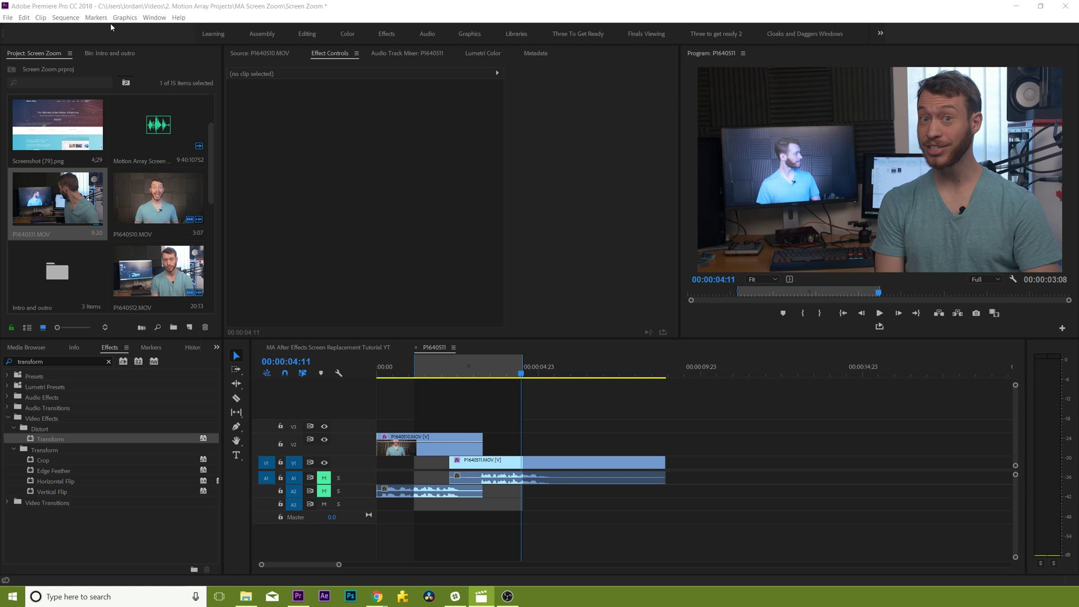
{"action": "left_click", "coordinate": [66, 18]}
{"action": "left_click", "coordinate": [84, 52]}
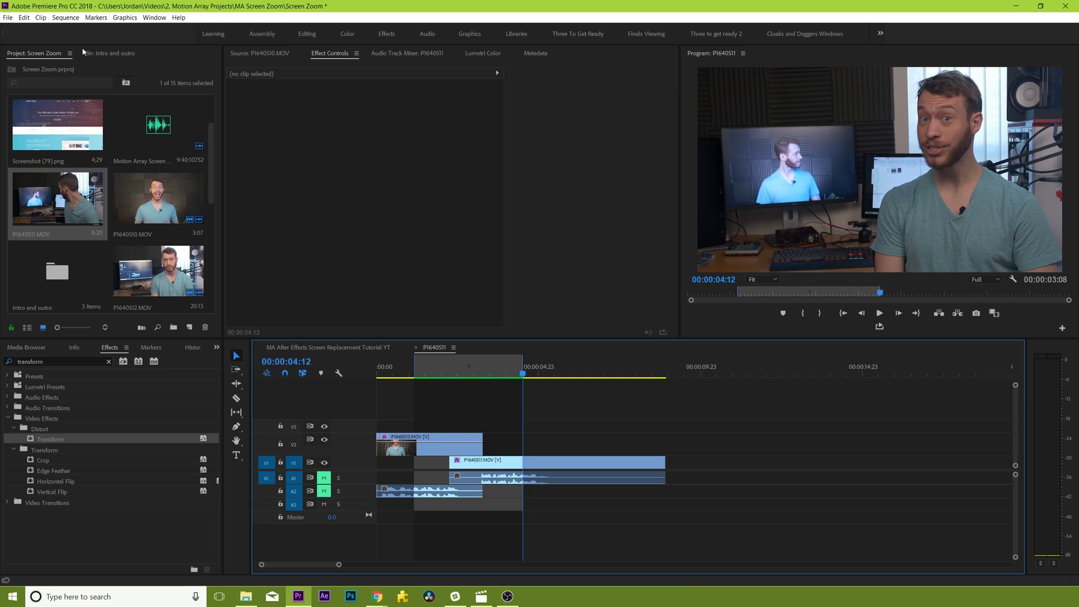
Play back the rendered screen zoom transition several times to check its motion.
{"action": "key", "text": "alt+Tab"}
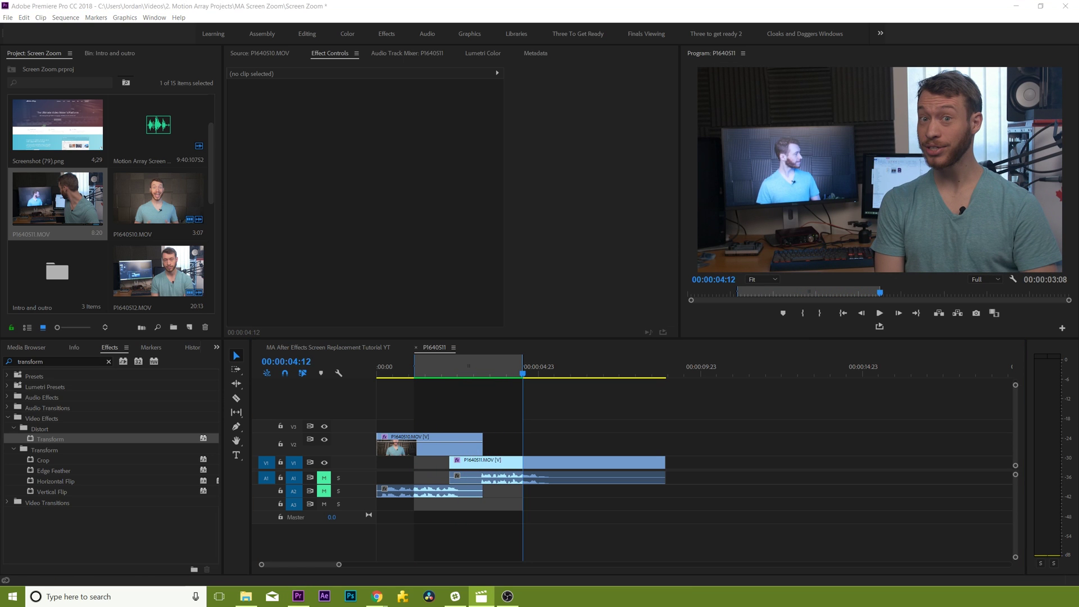
{"action": "left_click", "coordinate": [547, 19]}
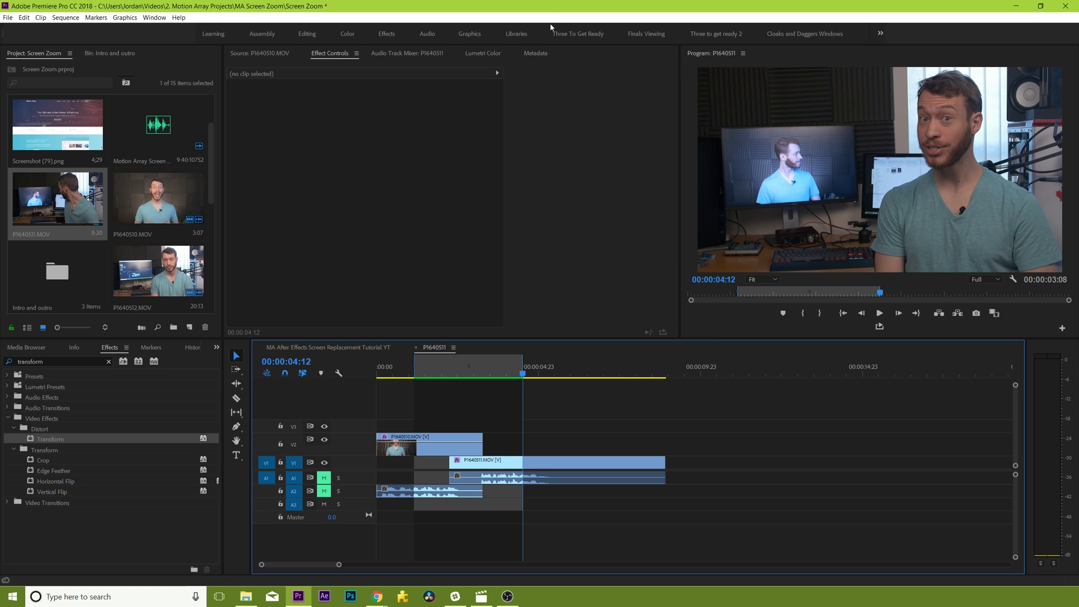
{"action": "key", "text": "Return"}
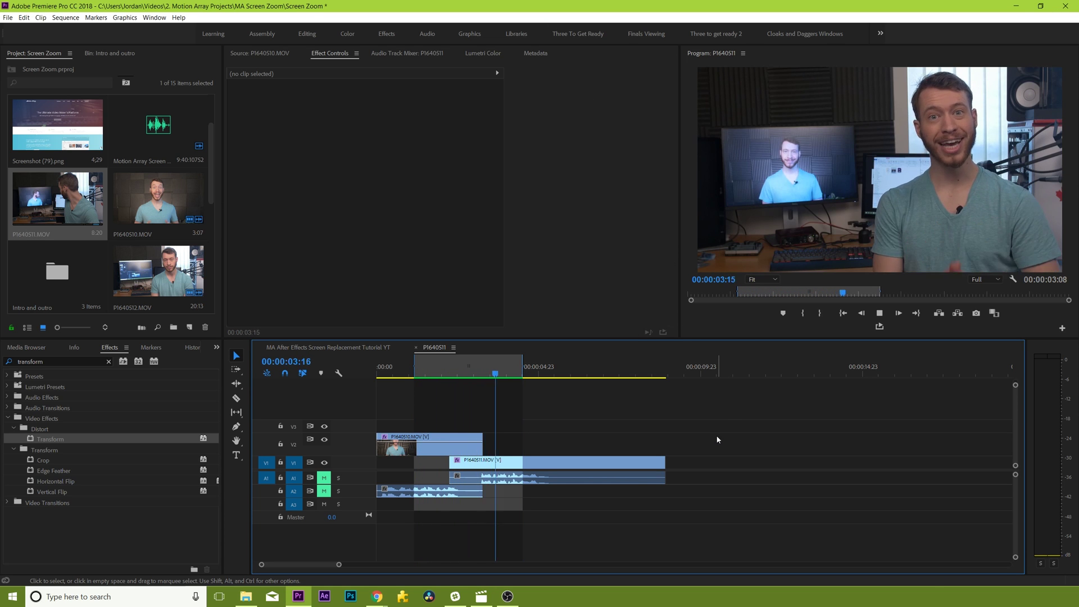
{"action": "key", "text": "Return"}
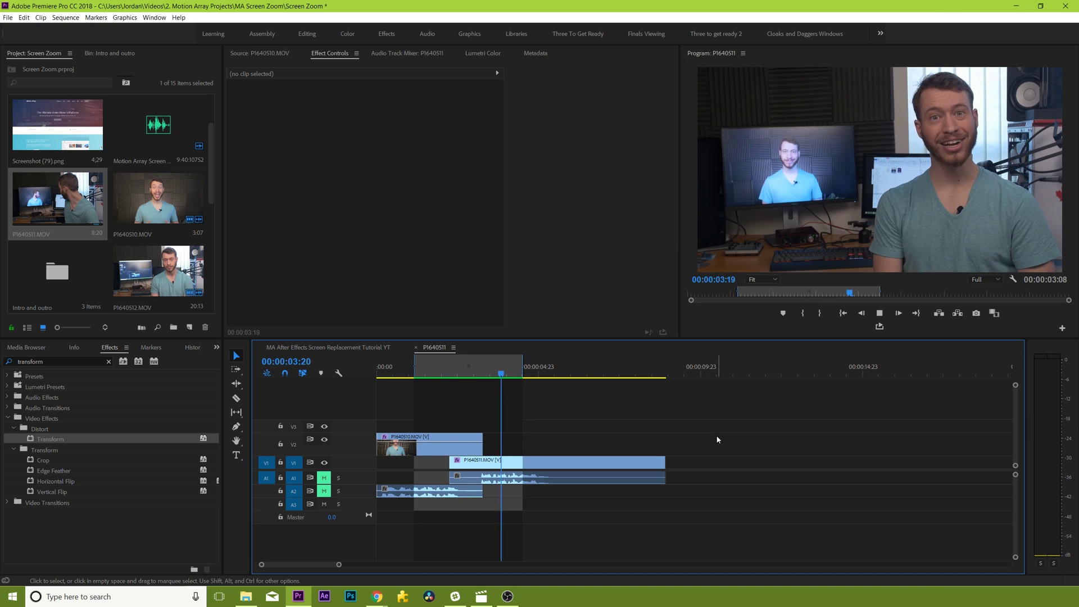
{"action": "key", "text": "Return"}
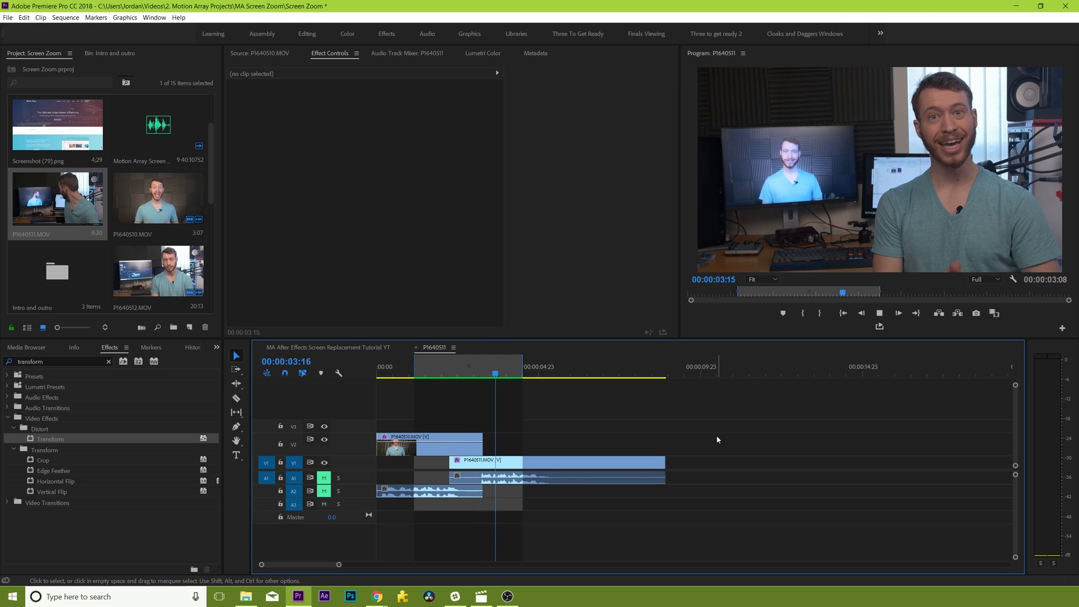
{"action": "left_click", "coordinate": [546, 371]}
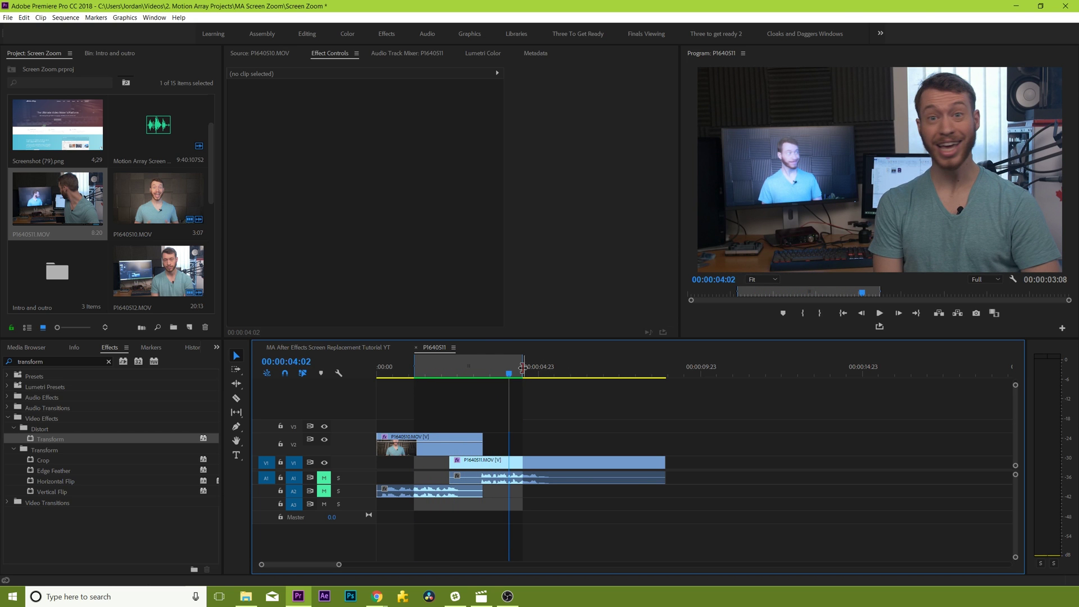
Fade P1640510.MOV's opacity with keyframes from 100% at 00:00:02:19 to 2.4% at 00:00:02:21.
{"action": "left_click_drag", "start_coordinate": [504, 378], "coordinate": [478, 373]}
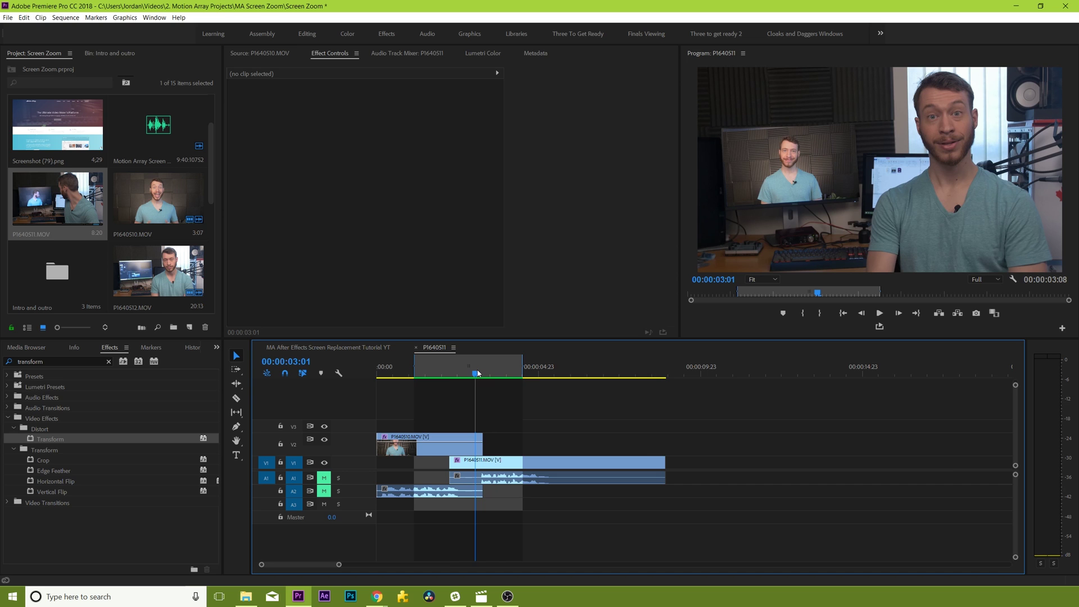
{"action": "key", "text": "="}
{"action": "key", "text": "="}
{"action": "left_click", "coordinate": [662, 373]}
{"action": "left_click", "coordinate": [691, 441]}
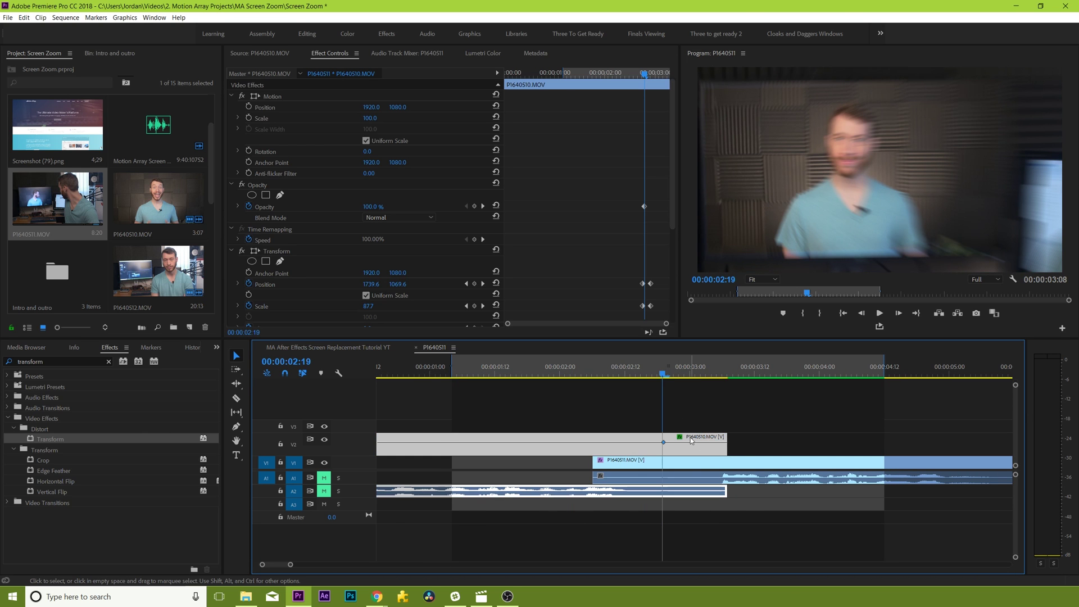
{"action": "key", "text": "equal"}
{"action": "key", "text": "equal"}
{"action": "key", "text": "Right"}
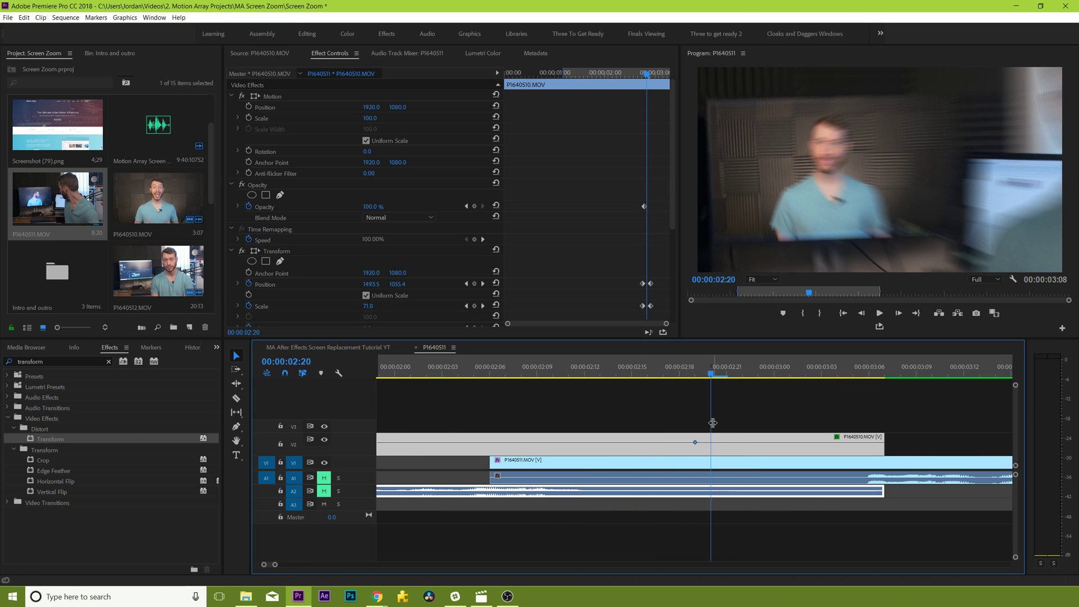
{"action": "key", "text": "Right"}
{"action": "left_click", "coordinate": [727, 442], "text": "ctrl"}
{"action": "left_click_drag", "start_coordinate": [727, 442], "coordinate": [727, 451]}
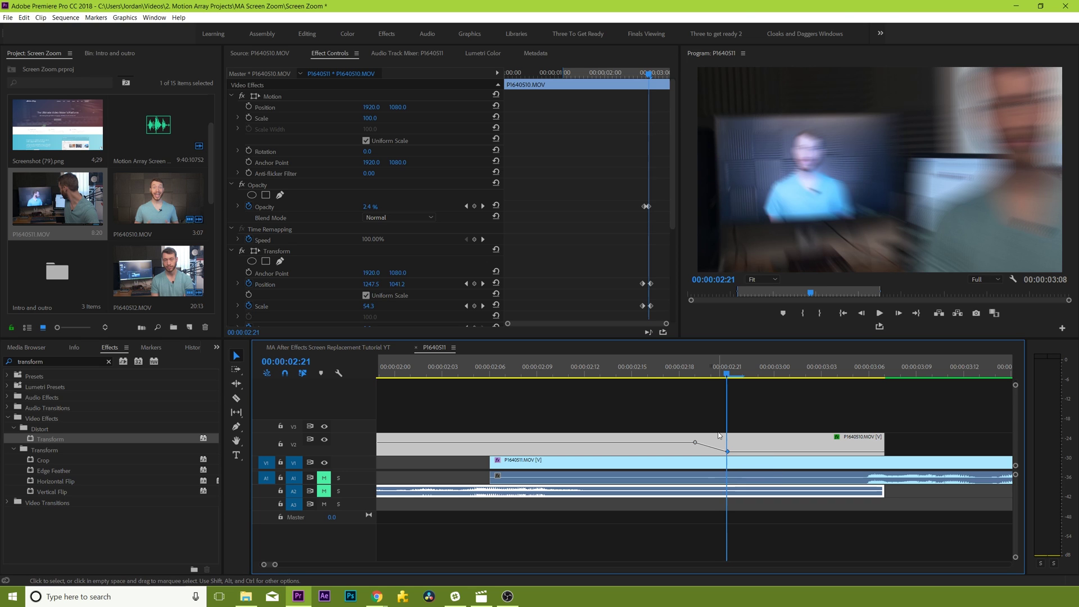
{"action": "left_click", "coordinate": [785, 420]}
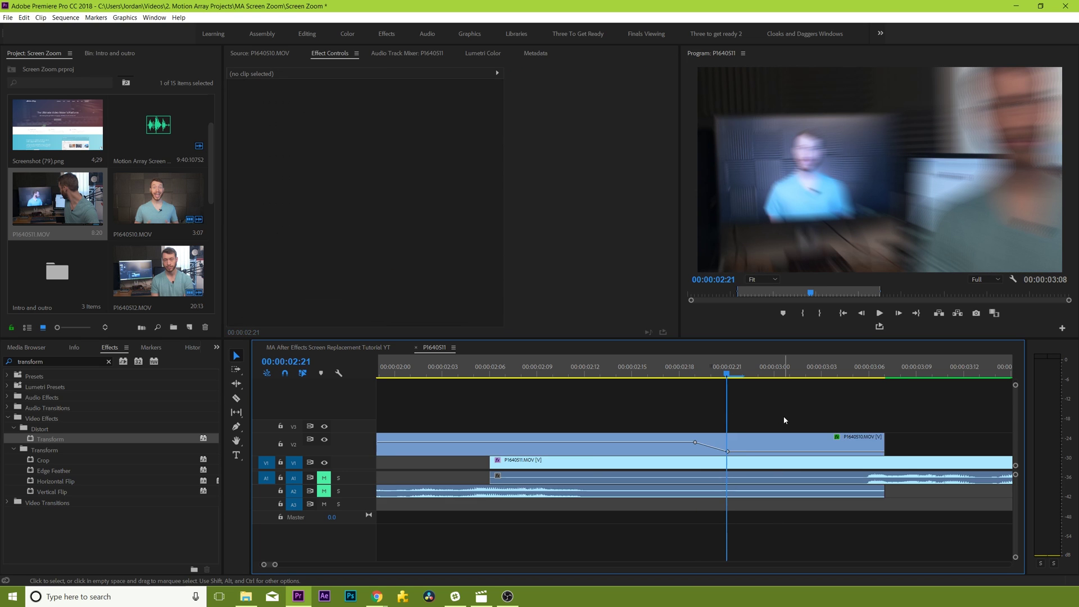
Step frame by frame through the transition between 00:00:02:12 and 00:00:02:23 to check the opacity fade.
{"action": "key", "text": "minus"}
{"action": "key", "text": "minus"}
{"action": "left_click", "coordinate": [512, 366]}
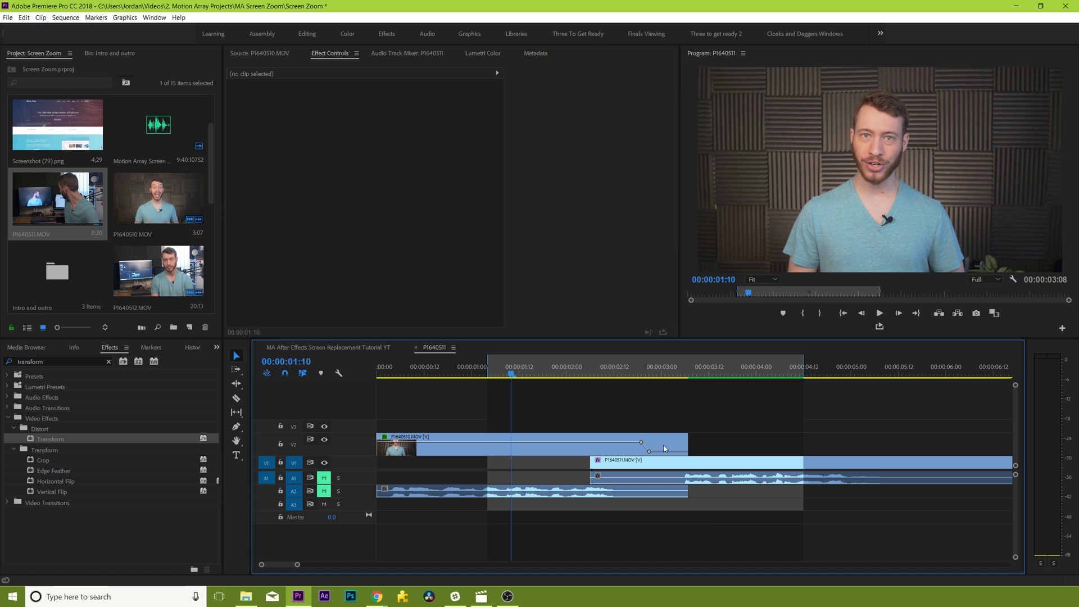
{"action": "left_click_drag", "start_coordinate": [511, 372], "coordinate": [601, 377]}
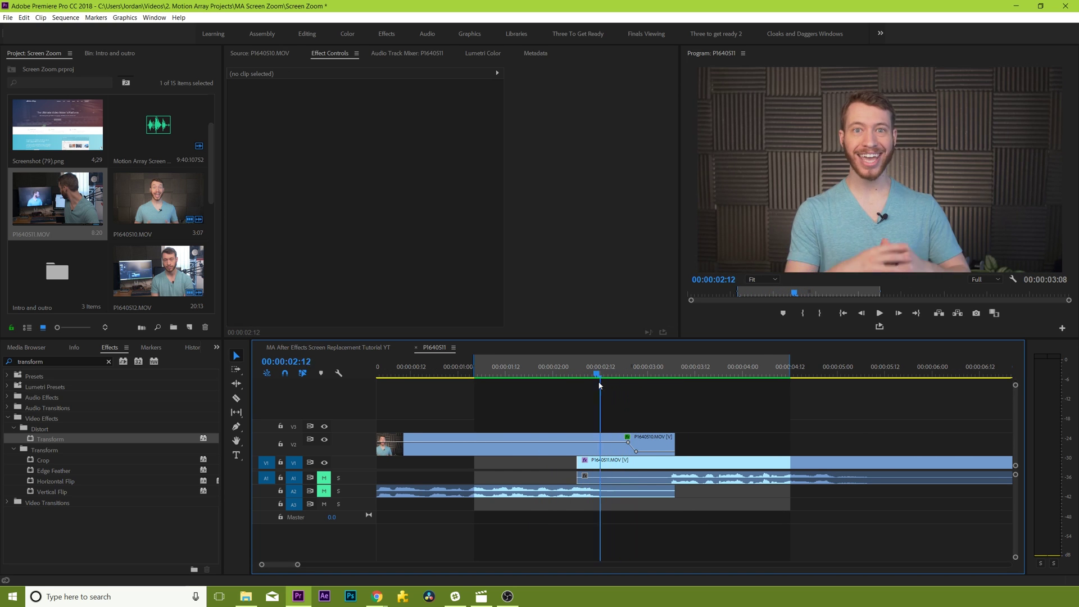
{"action": "key", "text": "Right"}
{"action": "key", "text": "Right"}
{"action": "key", "text": "Right"}
{"action": "key", "text": "Right"}
{"action": "key", "text": "Right"}
{"action": "key", "text": "Right"}
{"action": "key", "text": "Right"}
{"action": "key", "text": "Right"}
{"action": "key", "text": "Right"}
{"action": "key", "text": "Right"}
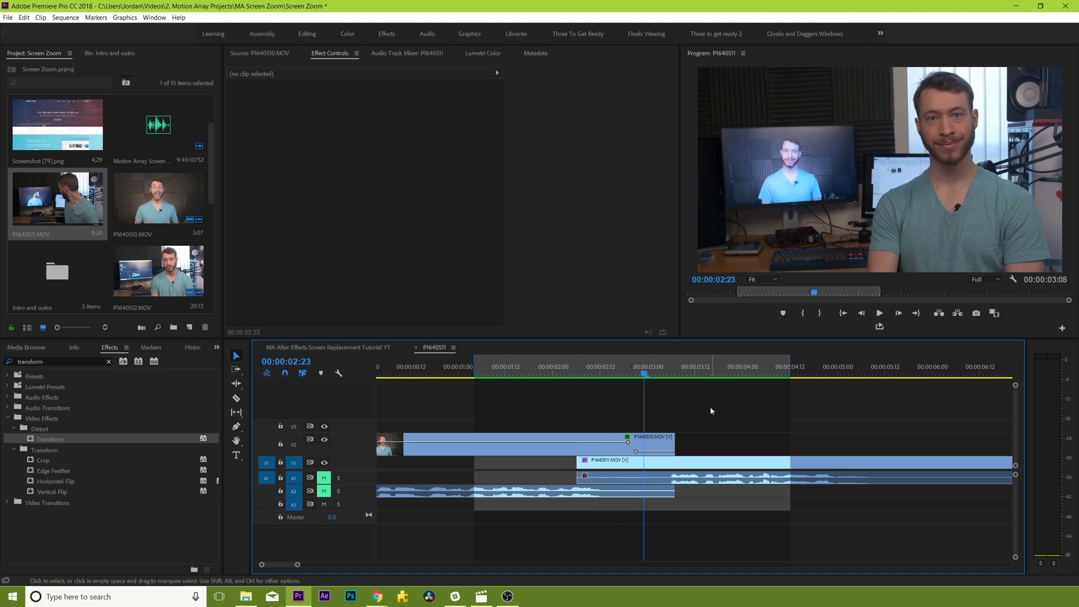
{"action": "key", "text": "Left"}
{"action": "key", "text": "Left"}
{"action": "key", "text": "Left"}
{"action": "key", "text": "Left"}
{"action": "key", "text": "Left"}
{"action": "key", "text": "Left"}
{"action": "key", "text": "Left"}
Place Whoosh Fast 4.mp3 from the Sound FX bin's Whoosh Downloads folder under the transition on new audio track A4.
{"action": "scroll", "coordinate": [210, 192], "scroll_direction": "down", "scroll_amount": 5}
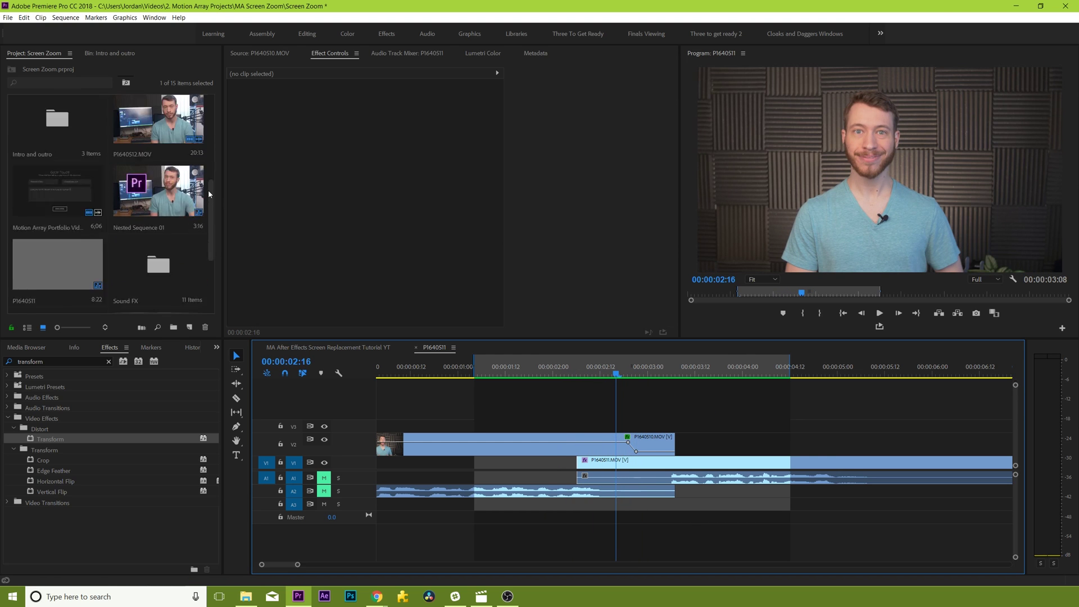
{"action": "double_click", "coordinate": [149, 147]}
{"action": "scroll", "coordinate": [148, 144], "scroll_direction": "down", "scroll_amount": 3}
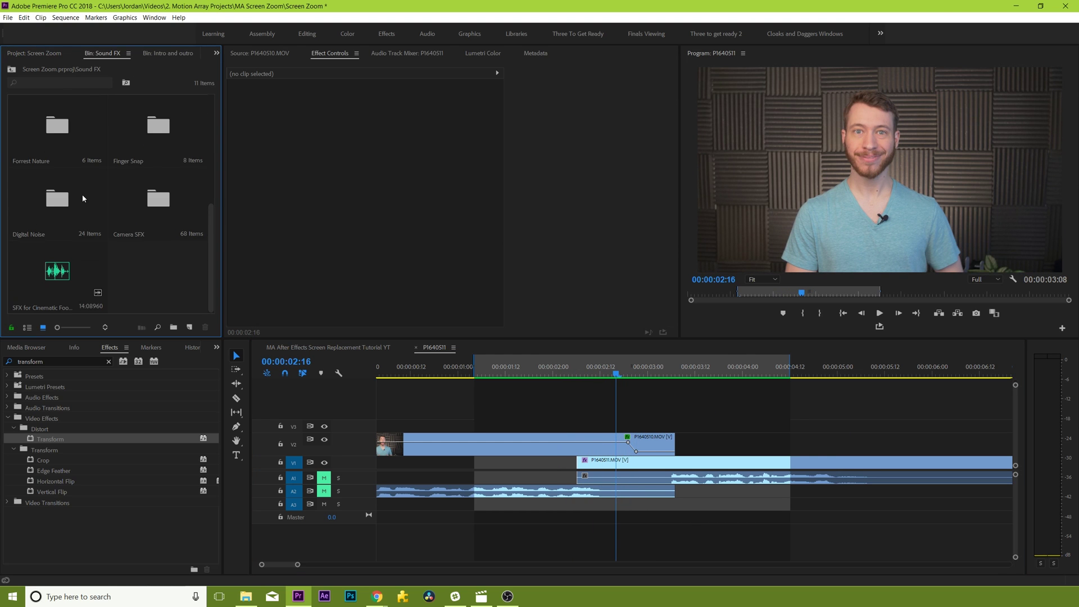
{"action": "scroll", "coordinate": [83, 198], "scroll_direction": "up", "scroll_amount": 4}
{"action": "double_click", "coordinate": [140, 138]}
{"action": "scroll", "coordinate": [149, 144], "scroll_direction": "down", "scroll_amount": 3}
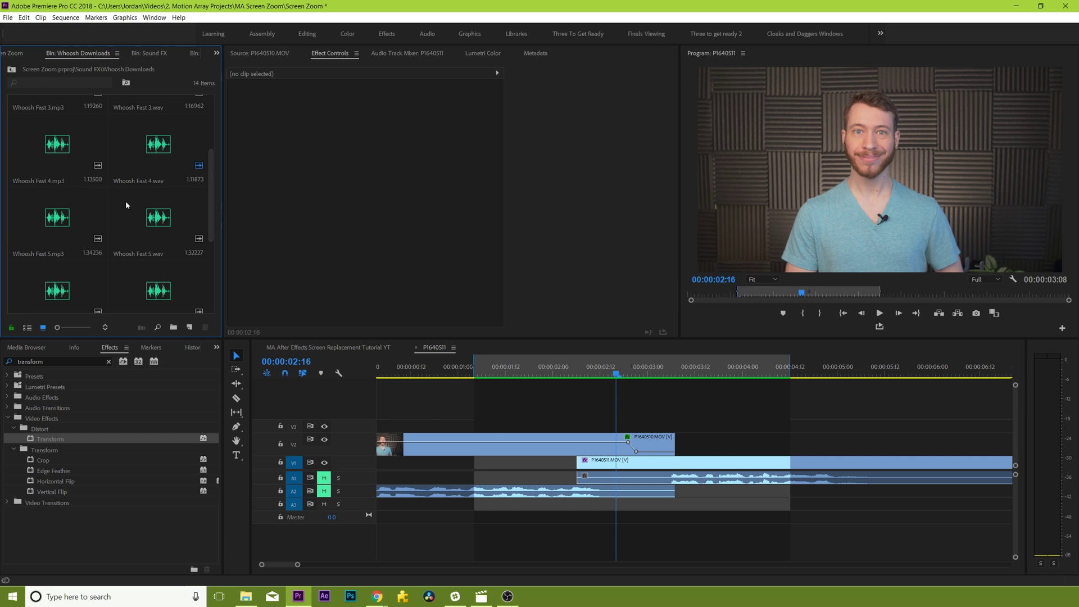
{"action": "left_click_drag", "start_coordinate": [85, 163], "coordinate": [584, 520]}
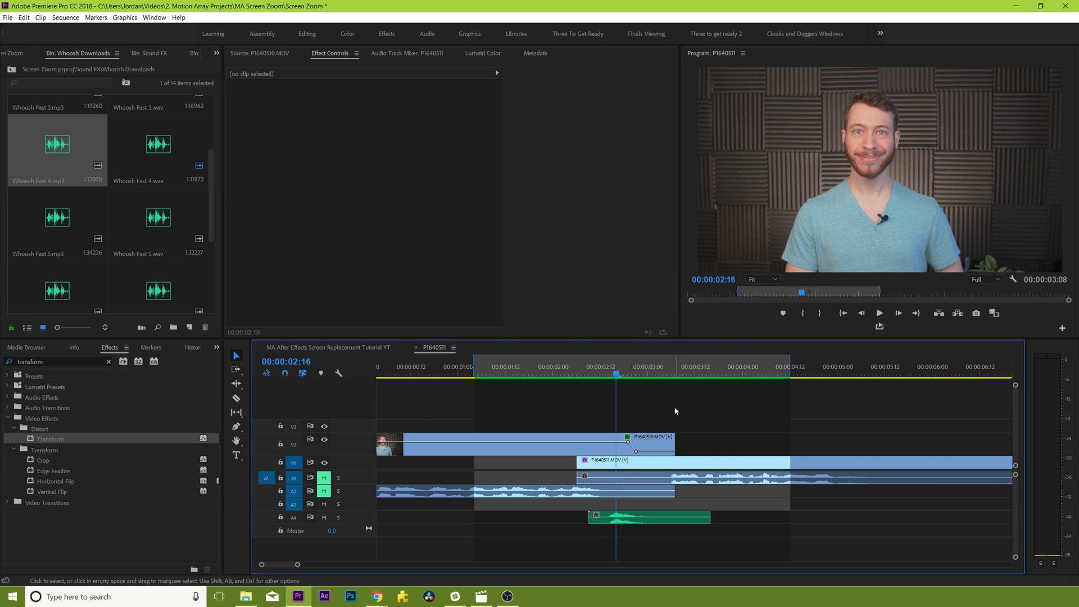
Enlarge track A4 and shift the whoosh clip later so its loudest part lines up with 00:00:02:19.
{"action": "key", "text": "="}
{"action": "key", "text": "="}
{"action": "left_click", "coordinate": [742, 375]}
{"action": "left_click_drag", "start_coordinate": [347, 524], "coordinate": [352, 541]}
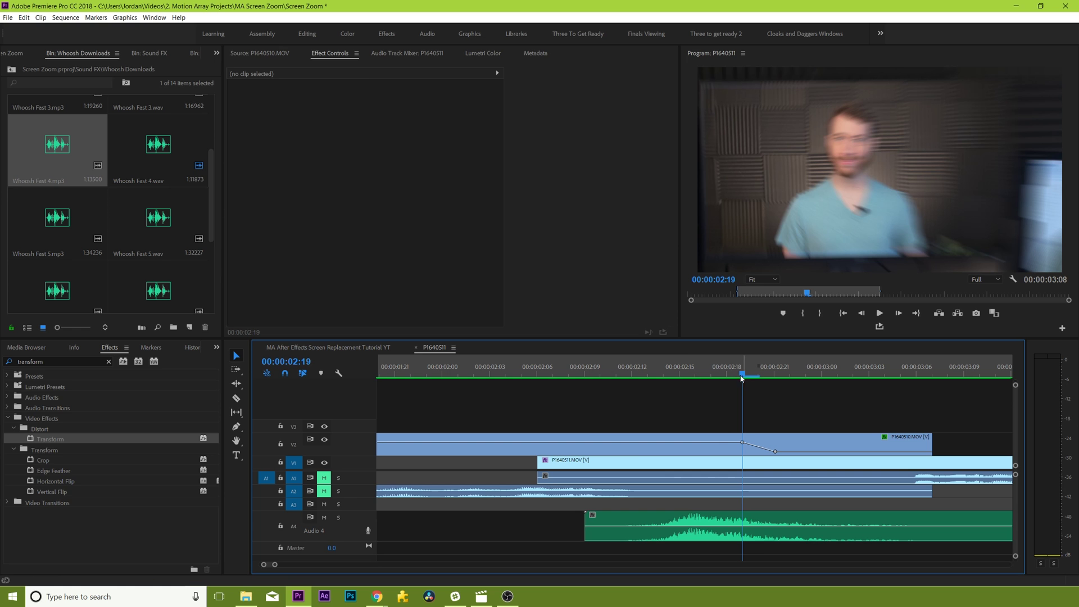
{"action": "left_click_drag", "start_coordinate": [731, 526], "coordinate": [794, 525]}
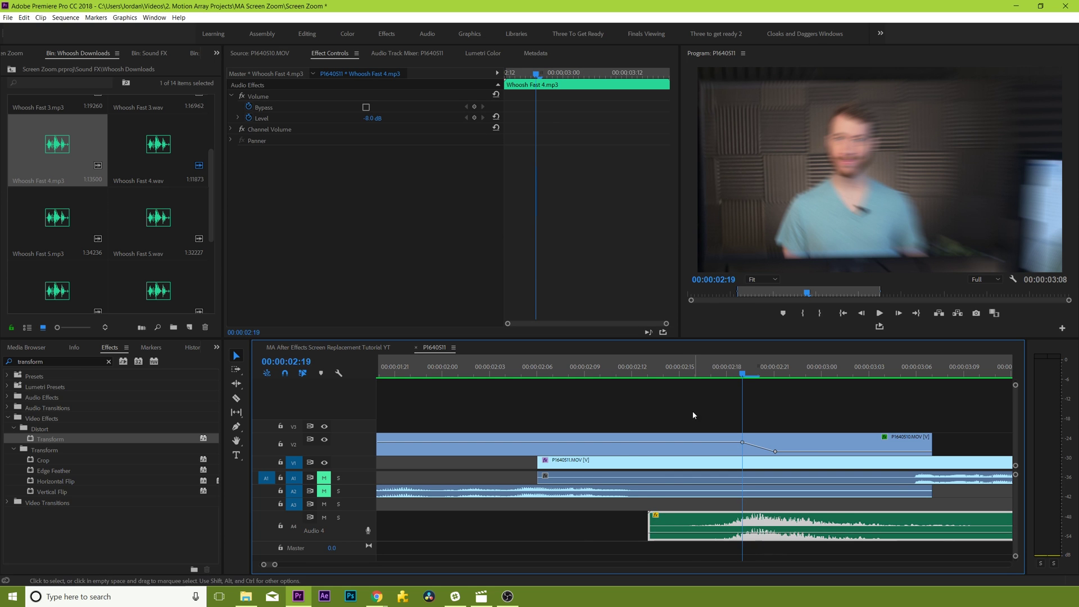
Play back the transition together with the whoosh sound to check their timing.
{"action": "key", "text": "space"}
{"action": "key", "text": "minus"}
{"action": "key", "text": "minus"}
{"action": "key", "text": "minus"}
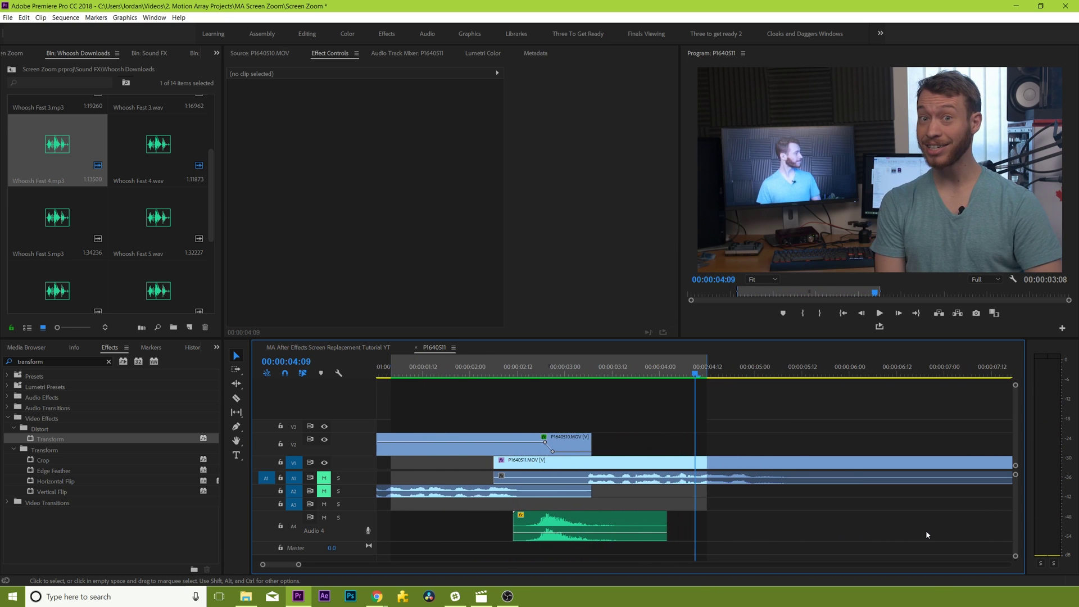
{"action": "key", "text": "space"}
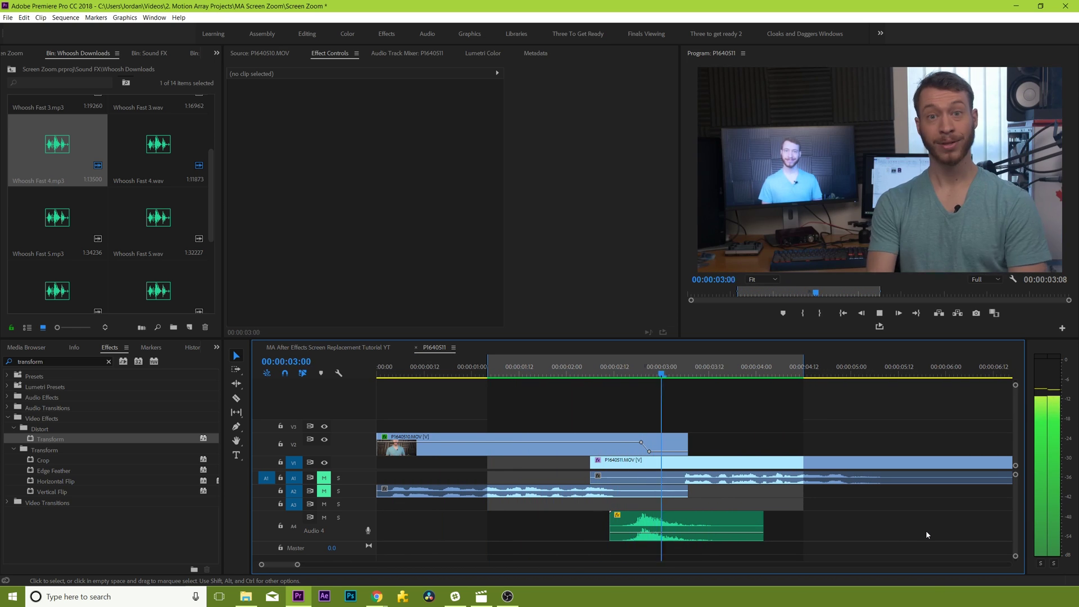
{"action": "key", "text": "space"}
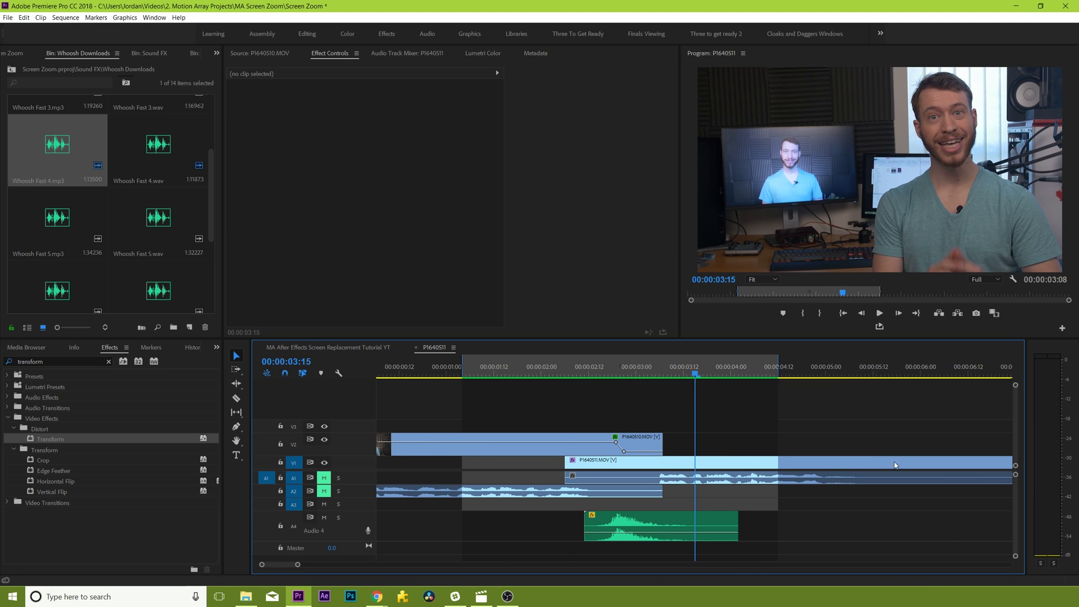
{"action": "left_click", "coordinate": [566, 371]}
{"action": "key", "text": "alt+Tab"}
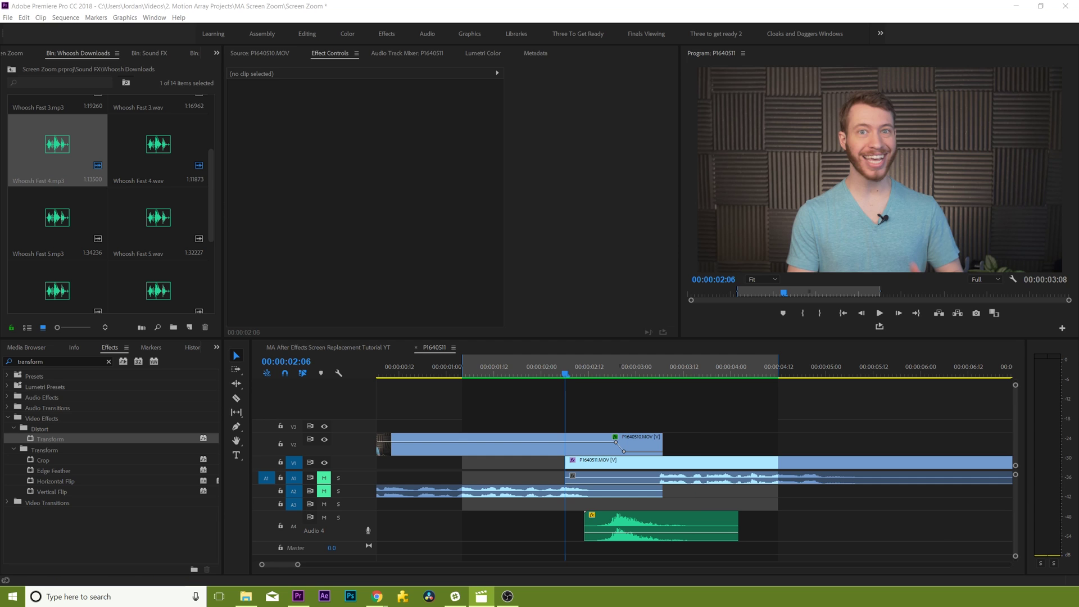
{"action": "left_click", "coordinate": [692, 17]}
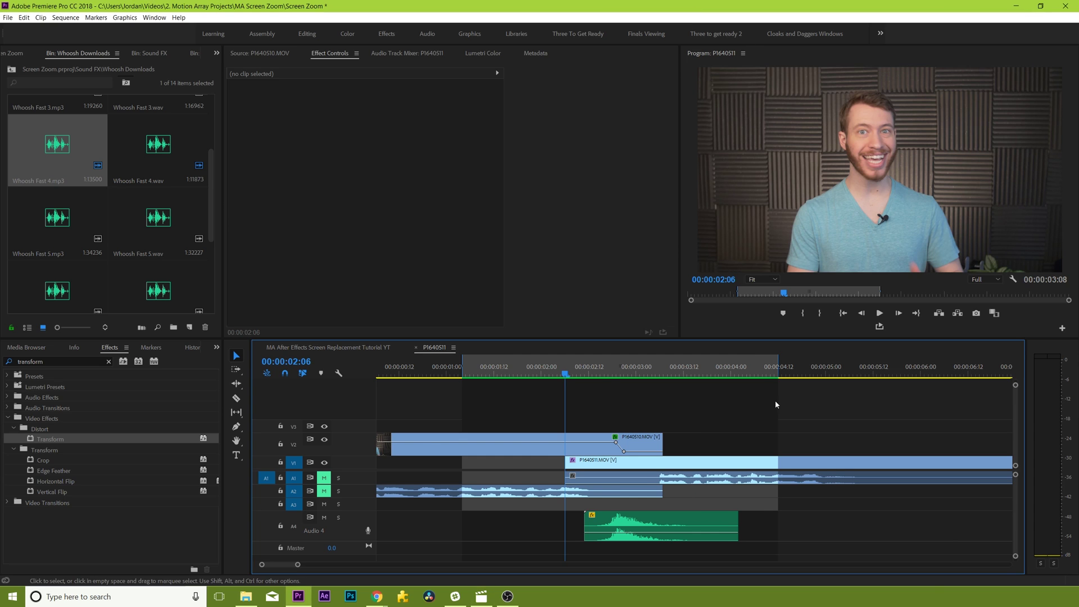
Inspect P1640510.MOV's Transform keyframe spacing around 00:00:02:21, selecting the ending Position, Scale and Rotation keyframes.
{"action": "left_click", "coordinate": [553, 453]}
{"action": "scroll", "coordinate": [562, 291], "scroll_direction": "down", "scroll_amount": 6}
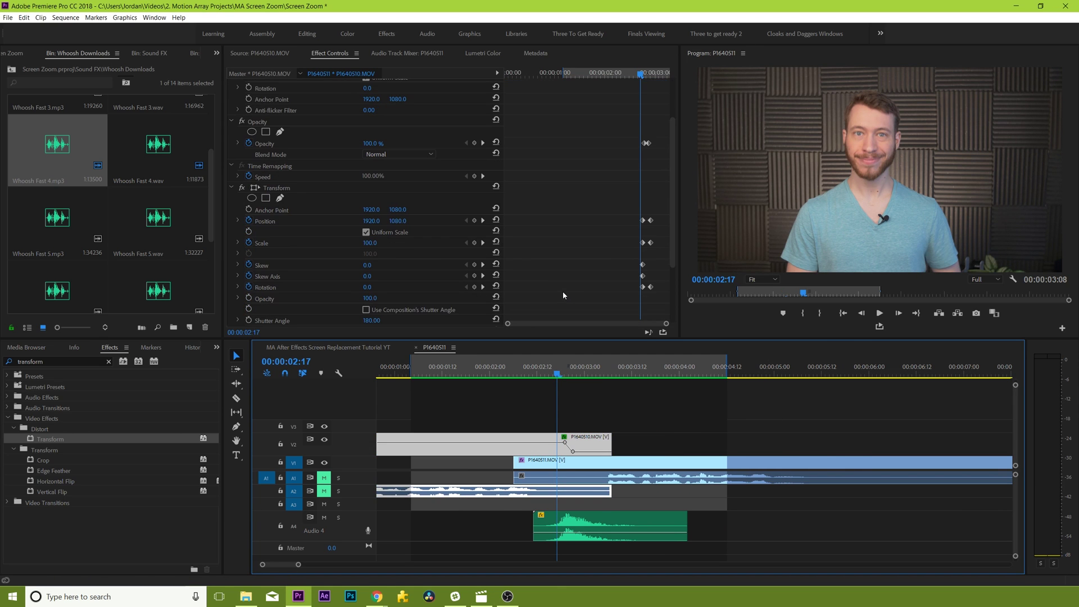
{"action": "left_click", "coordinate": [562, 291]}
{"action": "key", "text": "="}
{"action": "key", "text": "="}
{"action": "scroll", "coordinate": [583, 282], "scroll_direction": "down", "scroll_amount": 1}
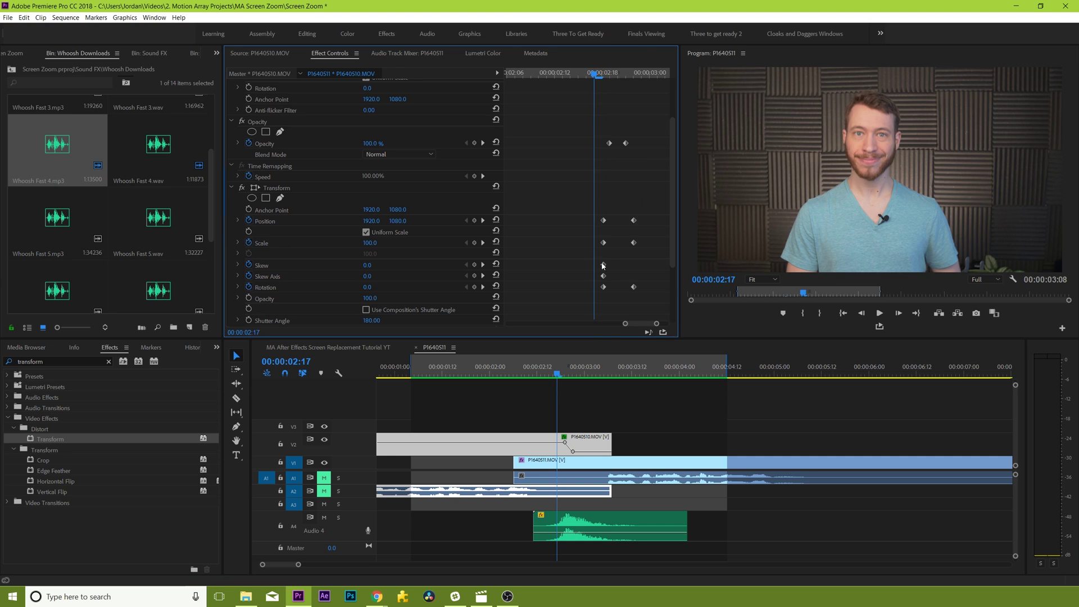
{"action": "left_click", "coordinate": [625, 72]}
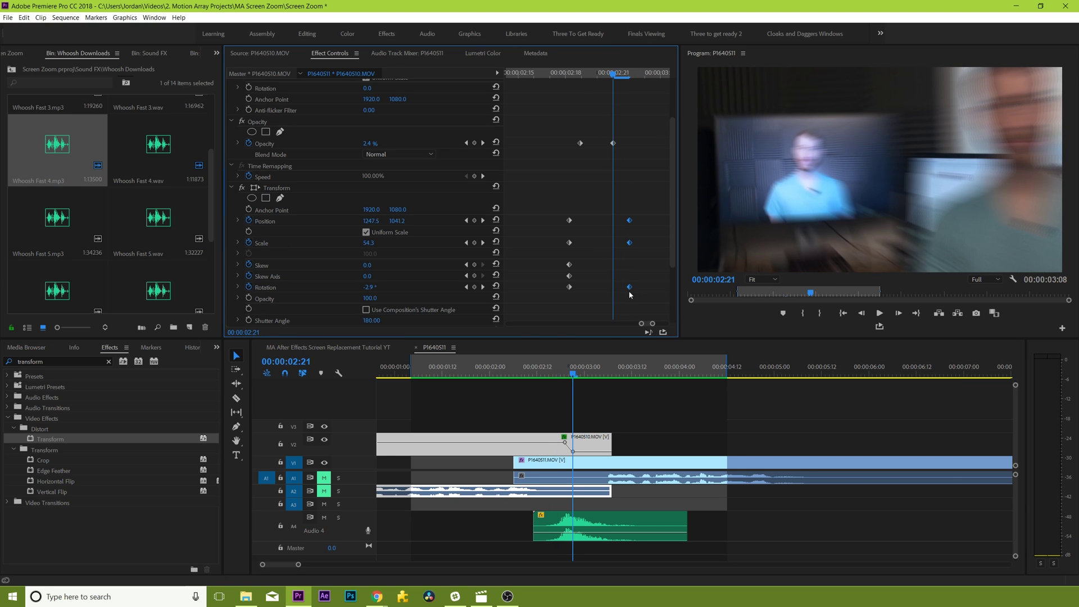
{"action": "left_click_drag", "start_coordinate": [658, 284], "coordinate": [640, 272]}
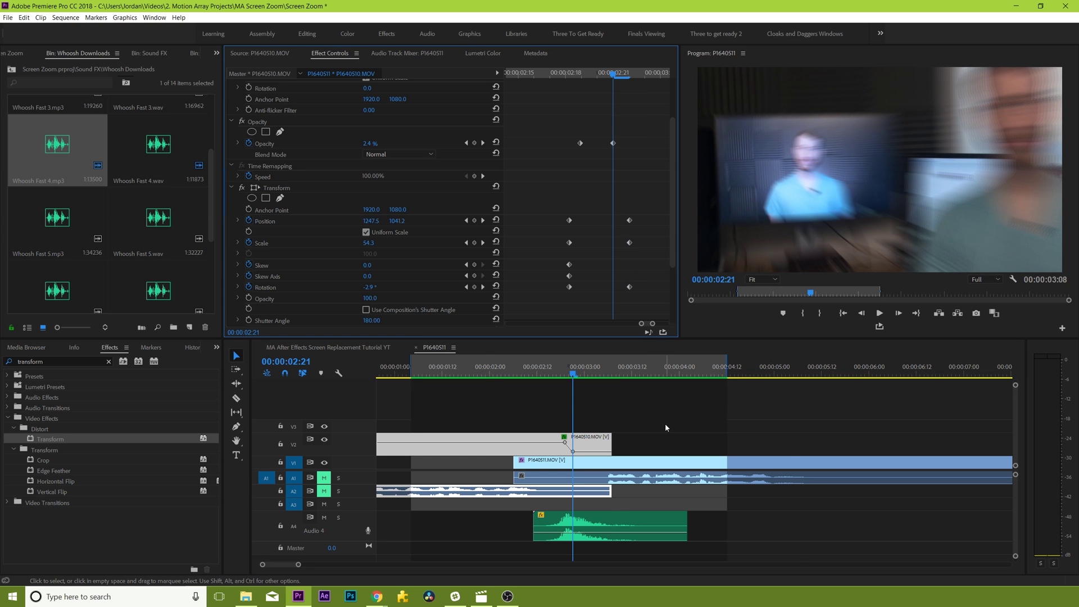
{"action": "key", "text": "ctrl+shift+space"}
{"action": "left_click", "coordinate": [880, 327]}
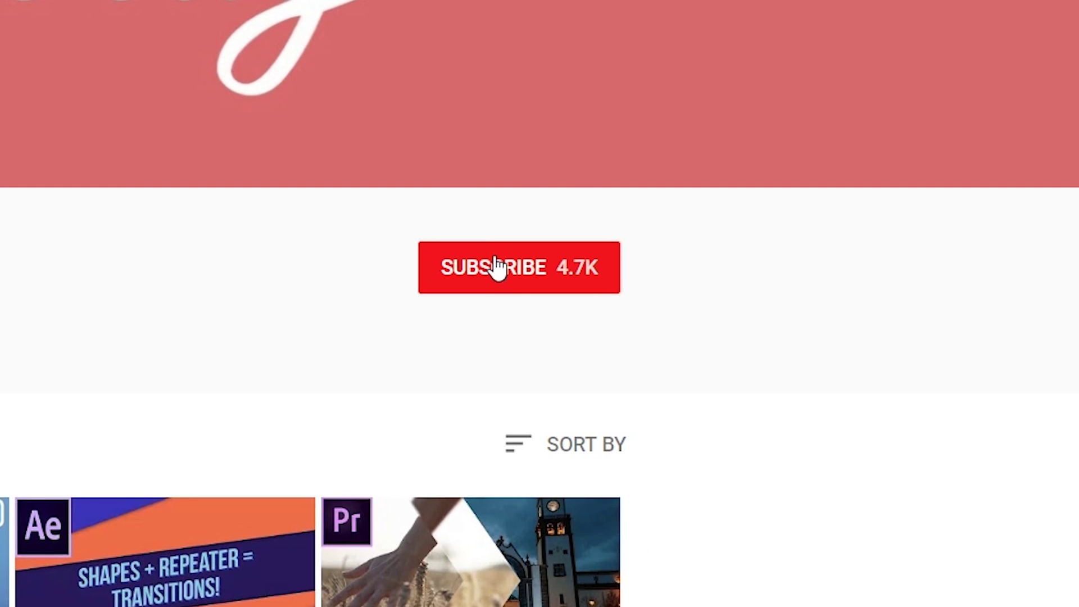
Subscribe to the YouTube channel and turn on its notifications.
{"action": "left_click", "coordinate": [494, 266]}
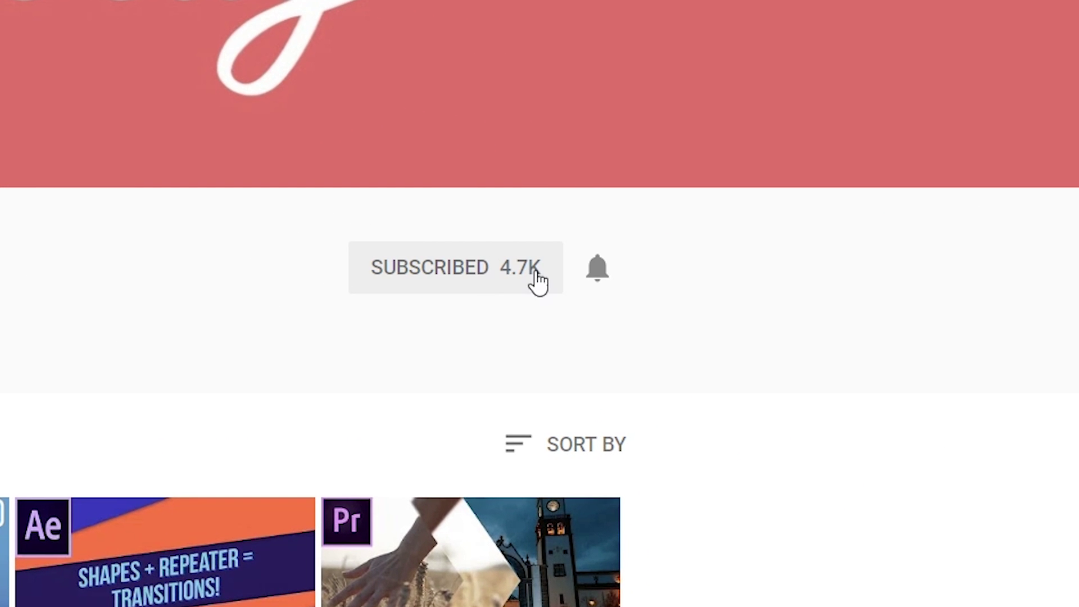
{"action": "left_click", "coordinate": [605, 272]}
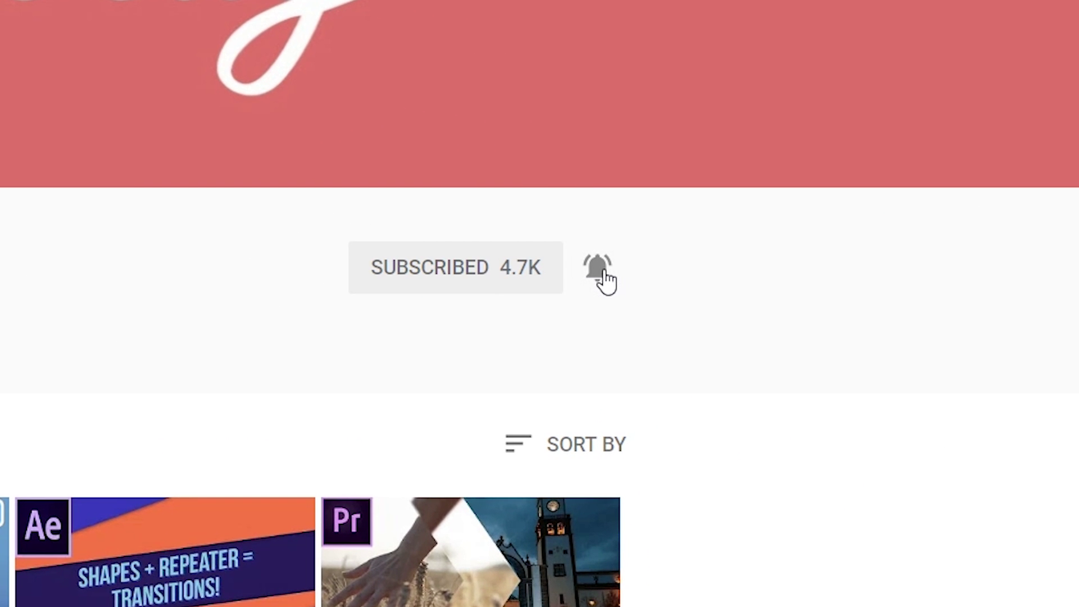